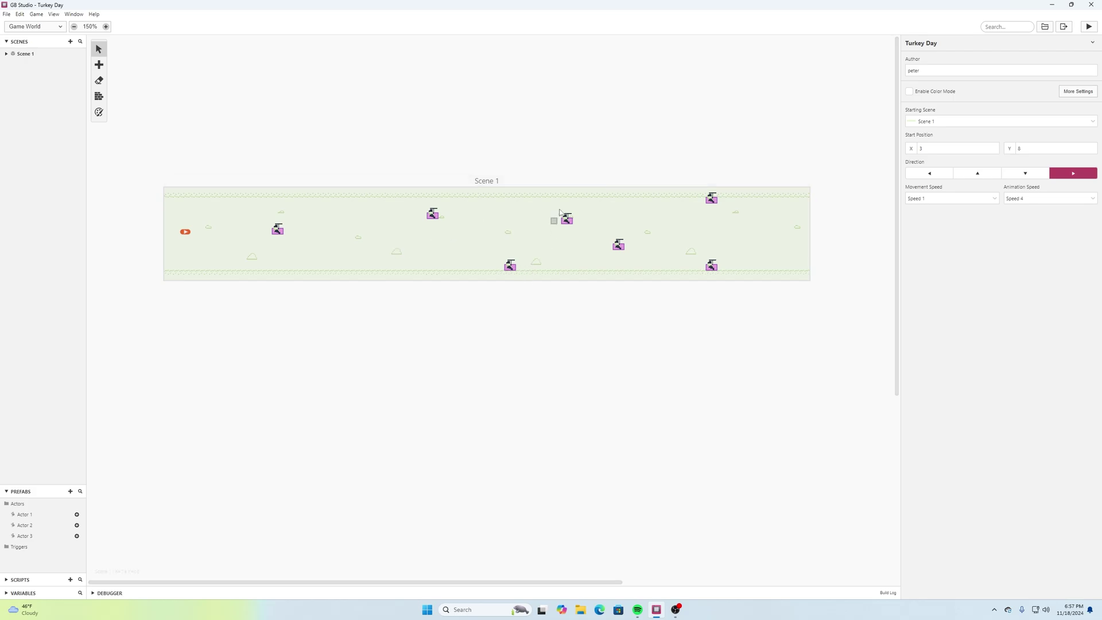
# - Add an Attach Script To Button event for the B button to Scene 1's On Init script
pyautogui.click(347, 201)
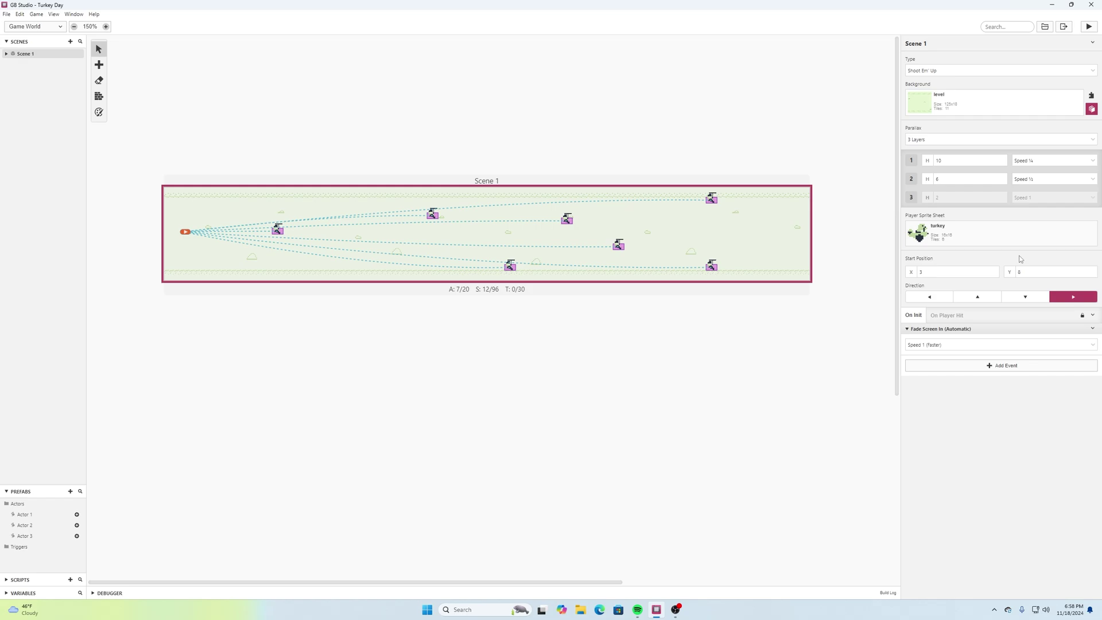
pyautogui.click(929, 370)
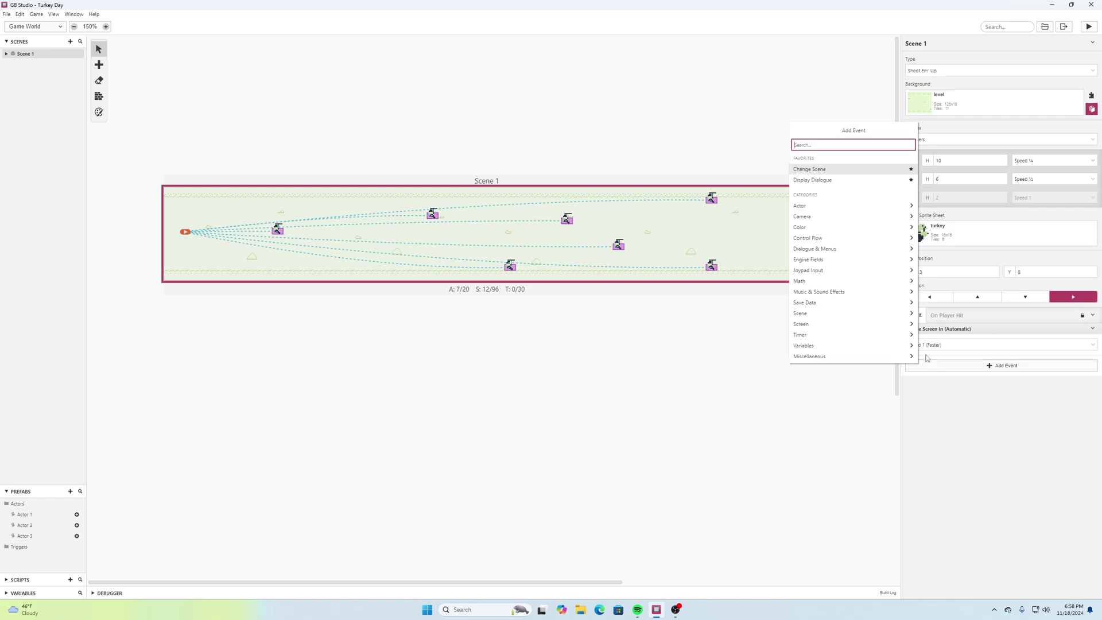
pyautogui.write('on but')
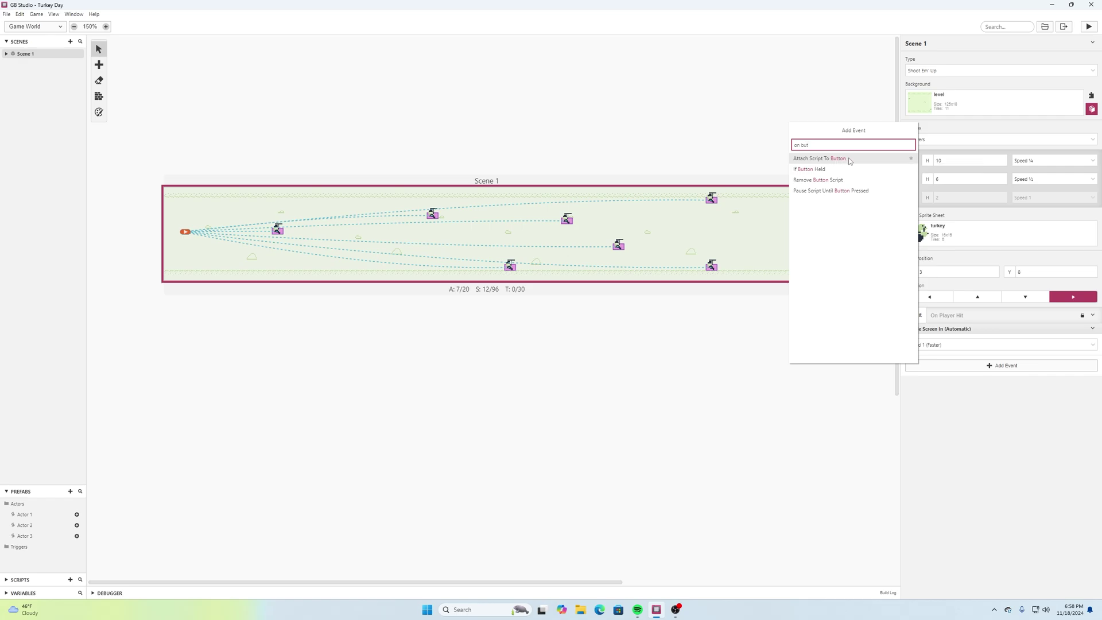
pyautogui.click(831, 159)
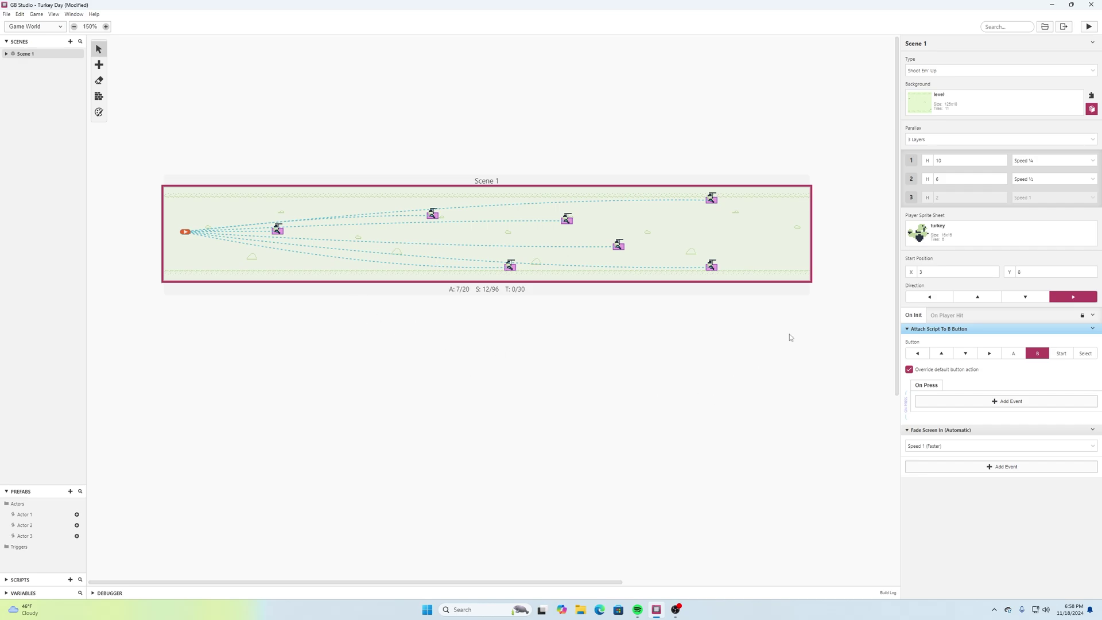
# - Add a Launch Projectile event to B's On Press using the football sprite, Default state, collision group 3
pyautogui.click(1012, 402)
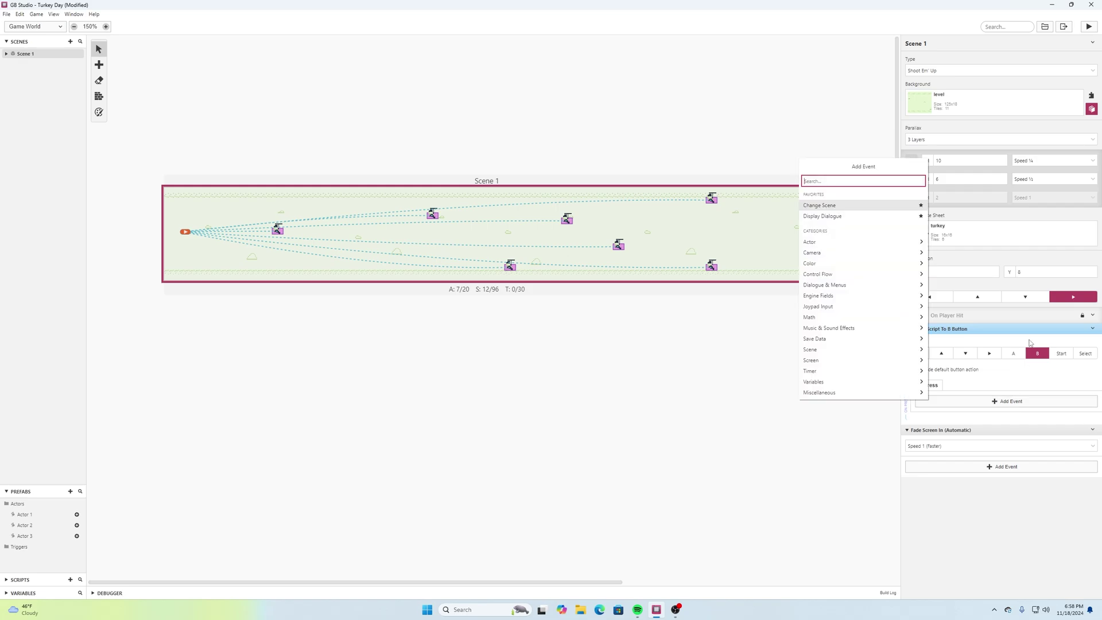
pyautogui.write('launch')
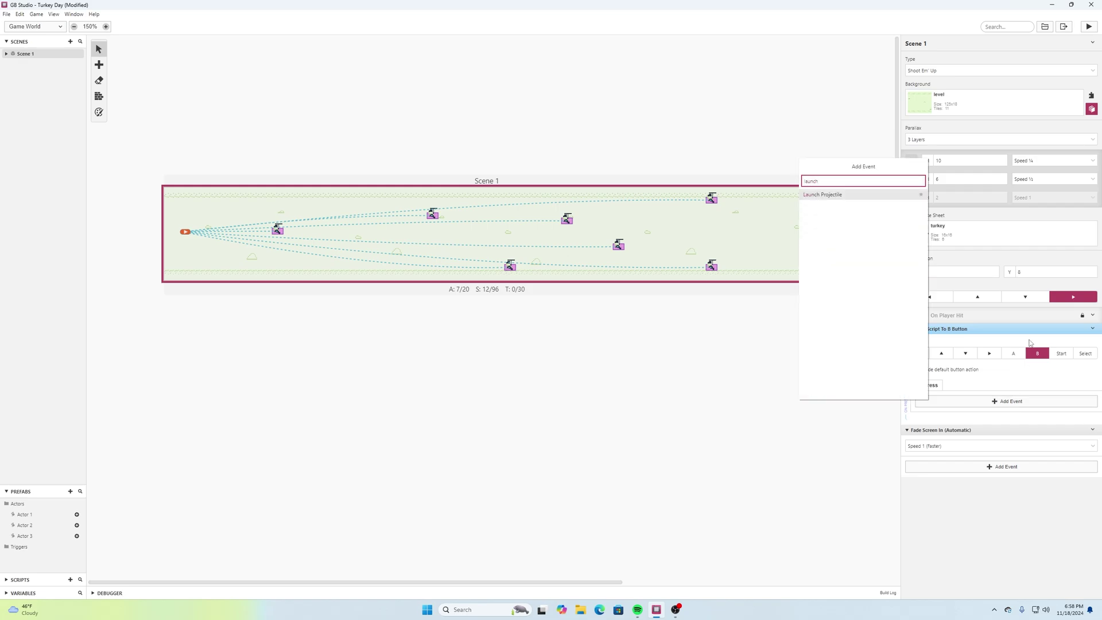
pyautogui.click(848, 196)
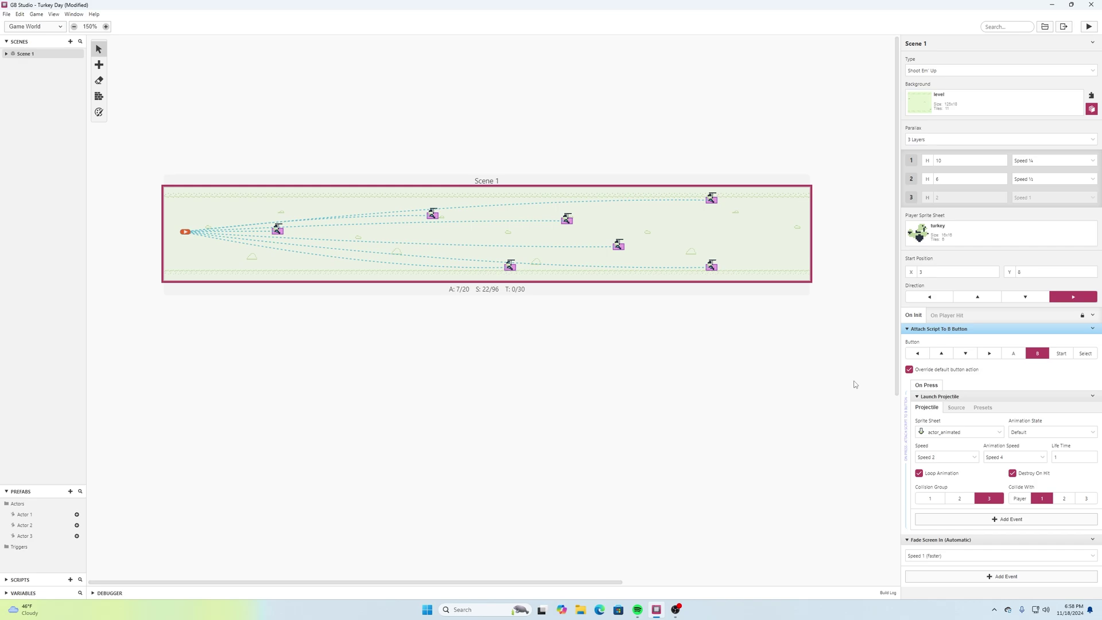
pyautogui.click(951, 433)
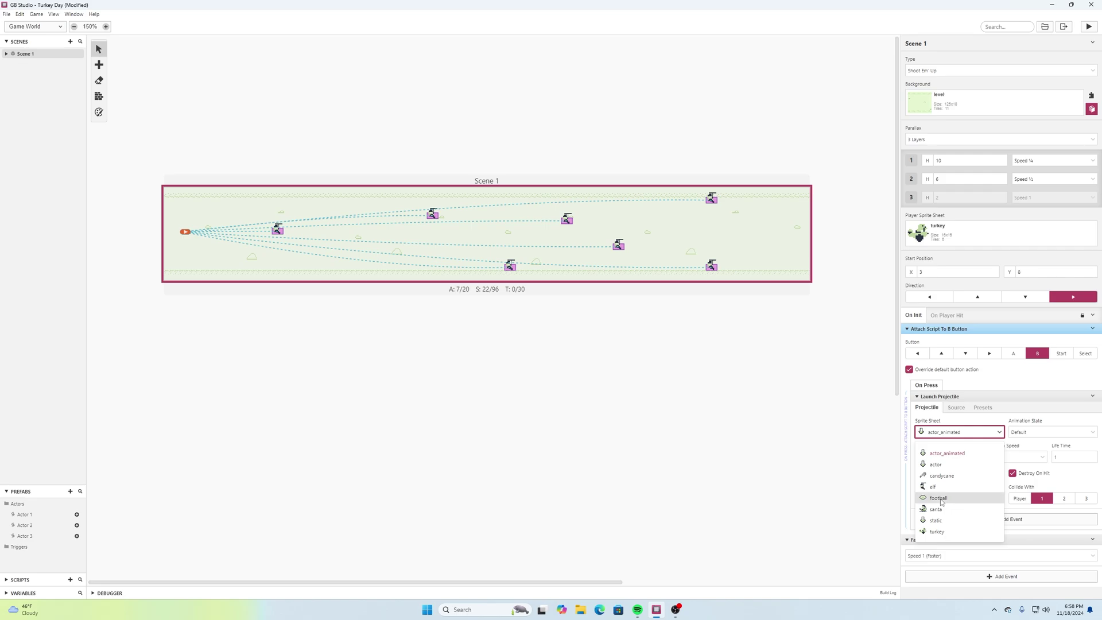
pyautogui.click(941, 499)
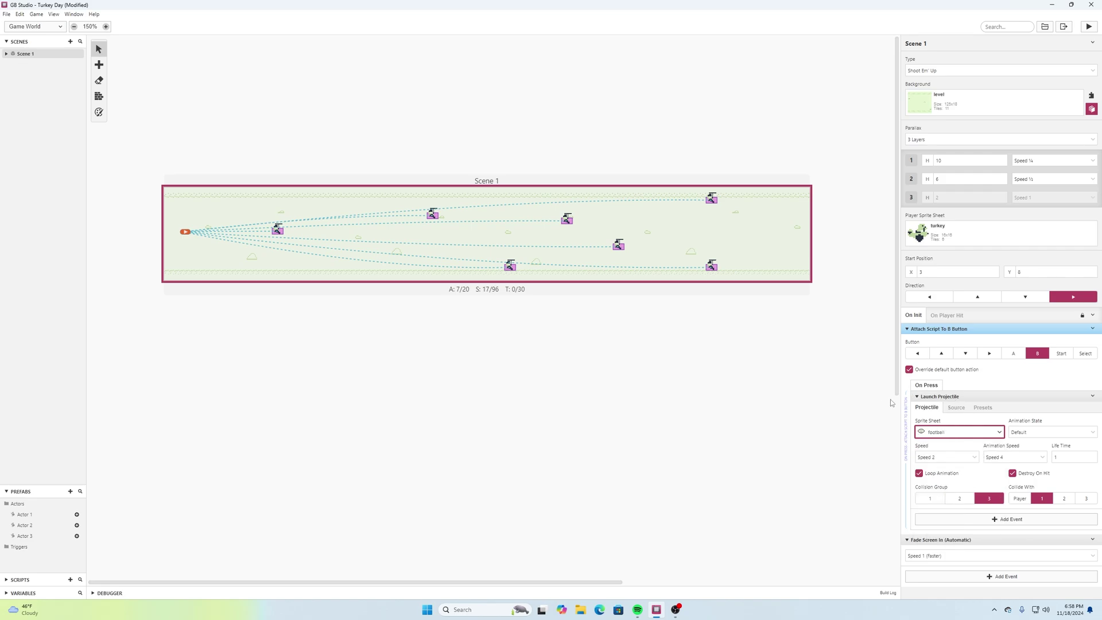
pyautogui.click(1037, 432)
pyautogui.click(1038, 433)
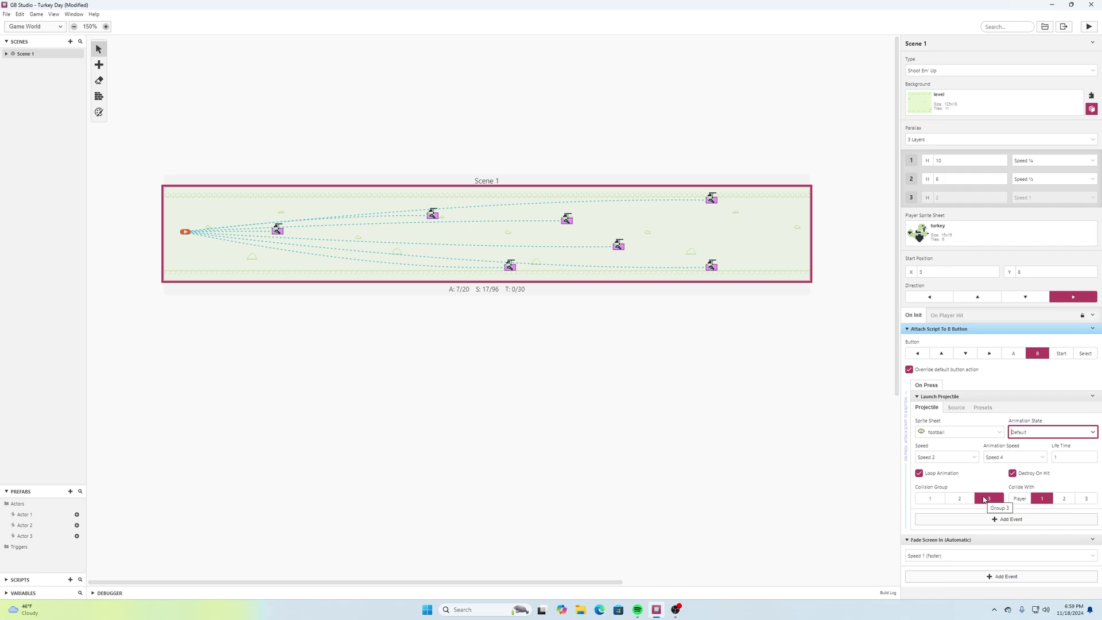
pyautogui.click(984, 499)
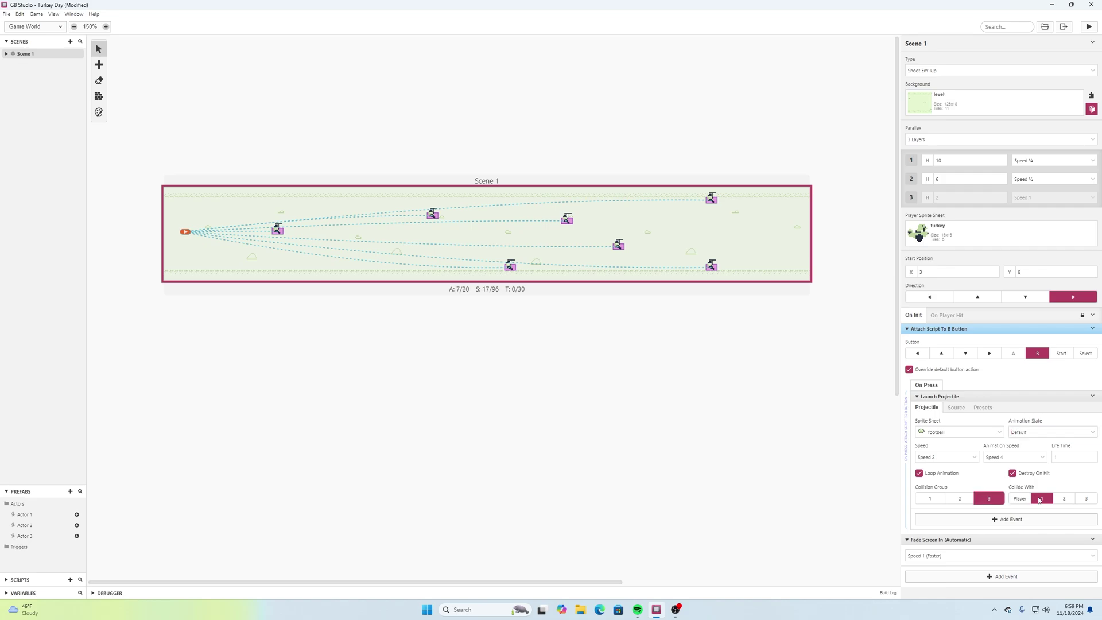
pyautogui.moveTo(1038, 488)
# - Make the Actor 1 prefab deactivate itself when hit by group 3, then save the project
pyautogui.click(24, 516)
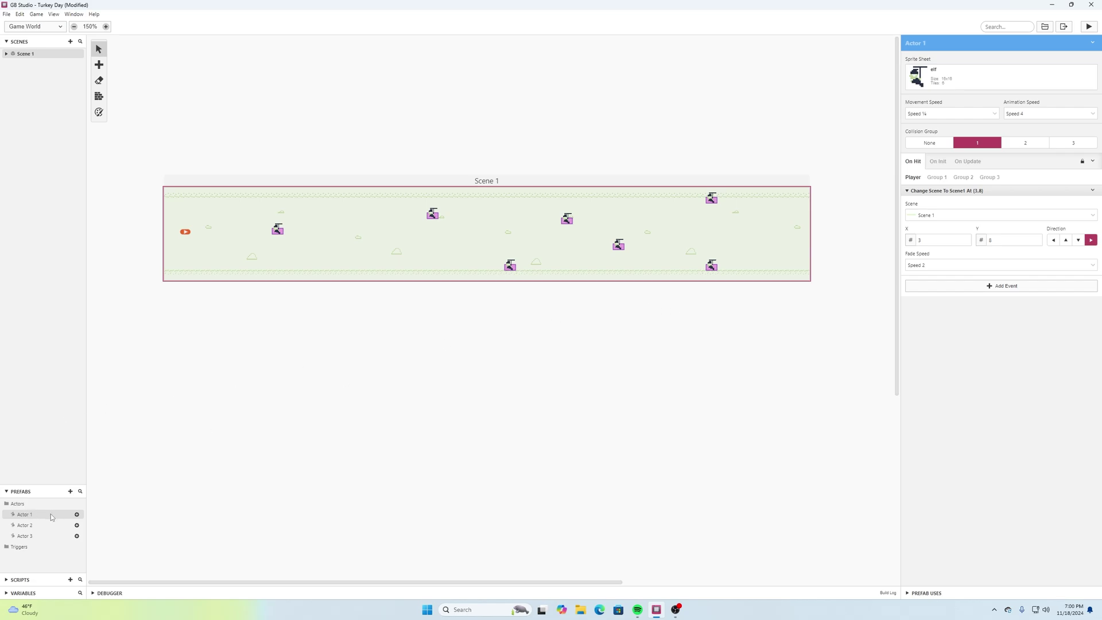
pyautogui.click(990, 178)
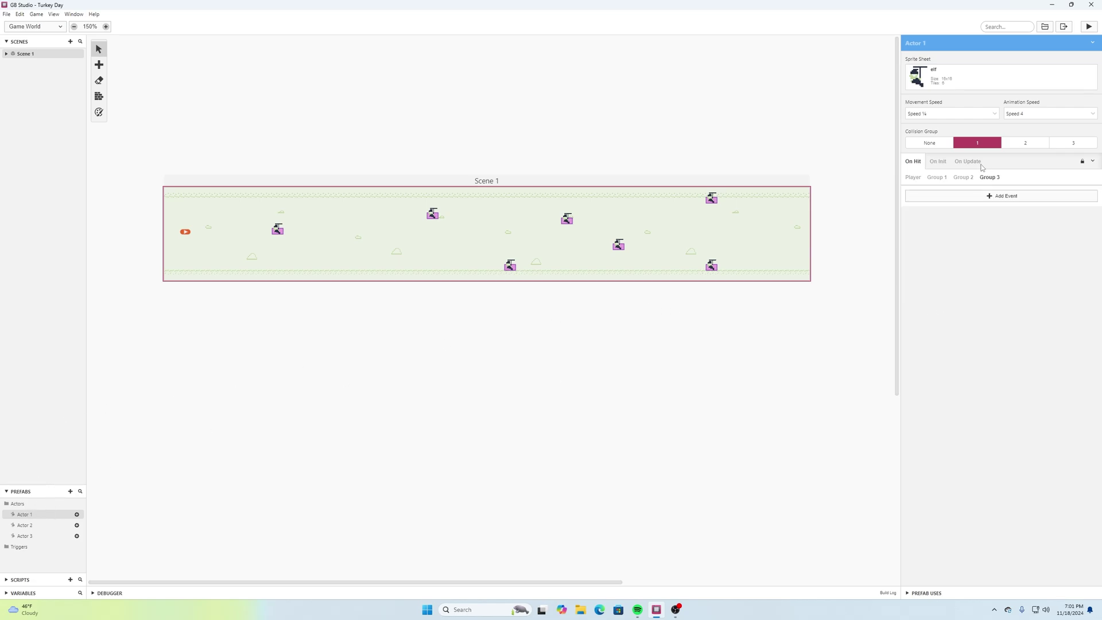
pyautogui.hotkey('ctrl', 's')
pyautogui.click(991, 198)
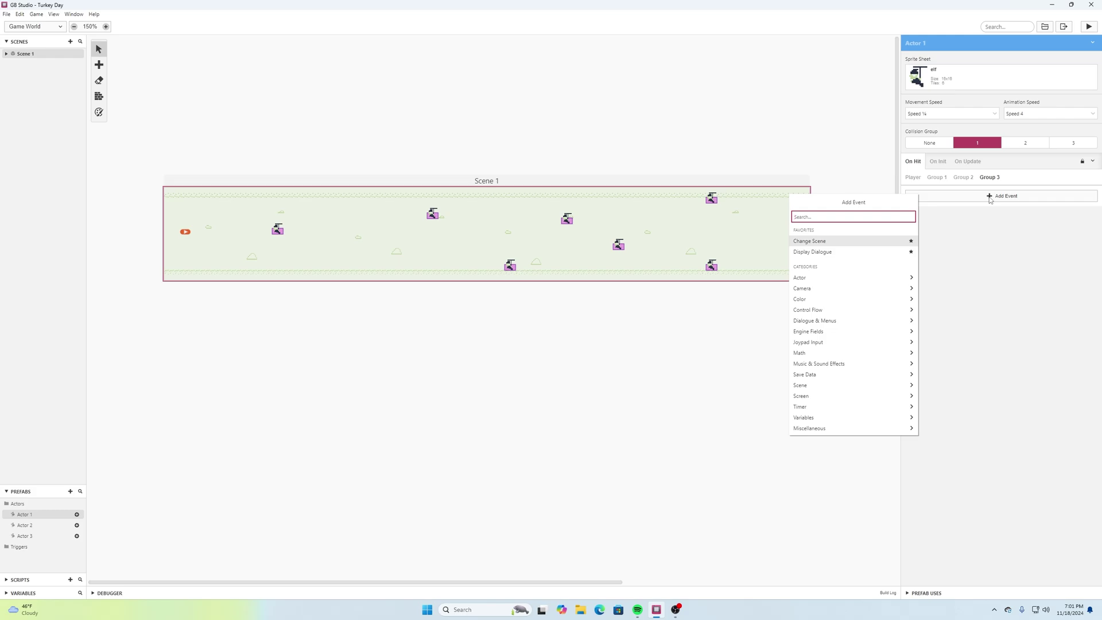
pyautogui.write('deac')
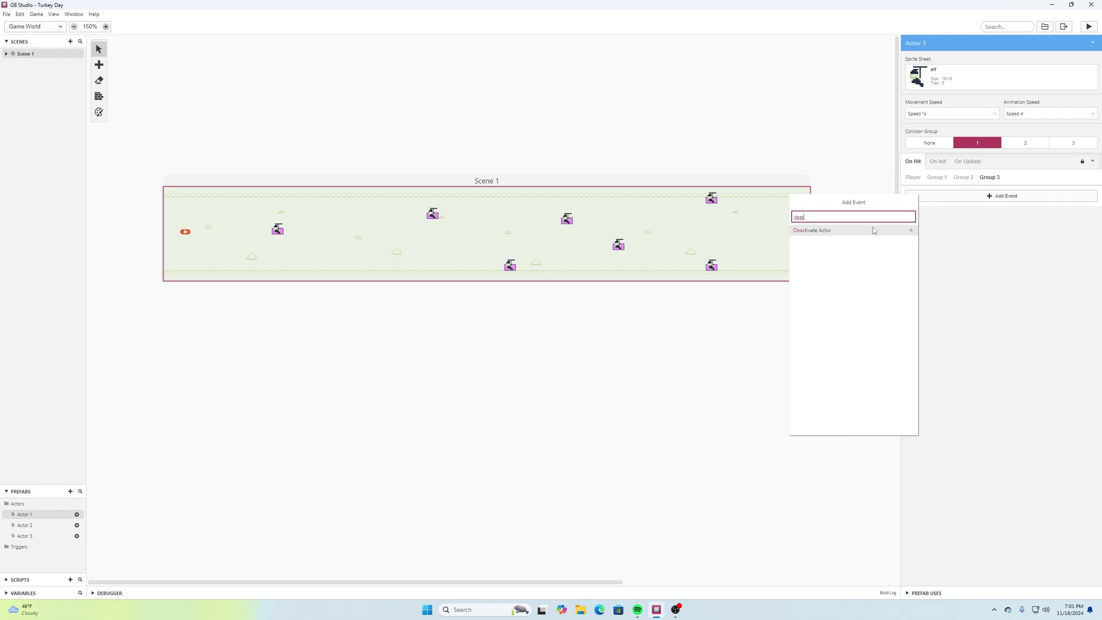
pyautogui.click(864, 232)
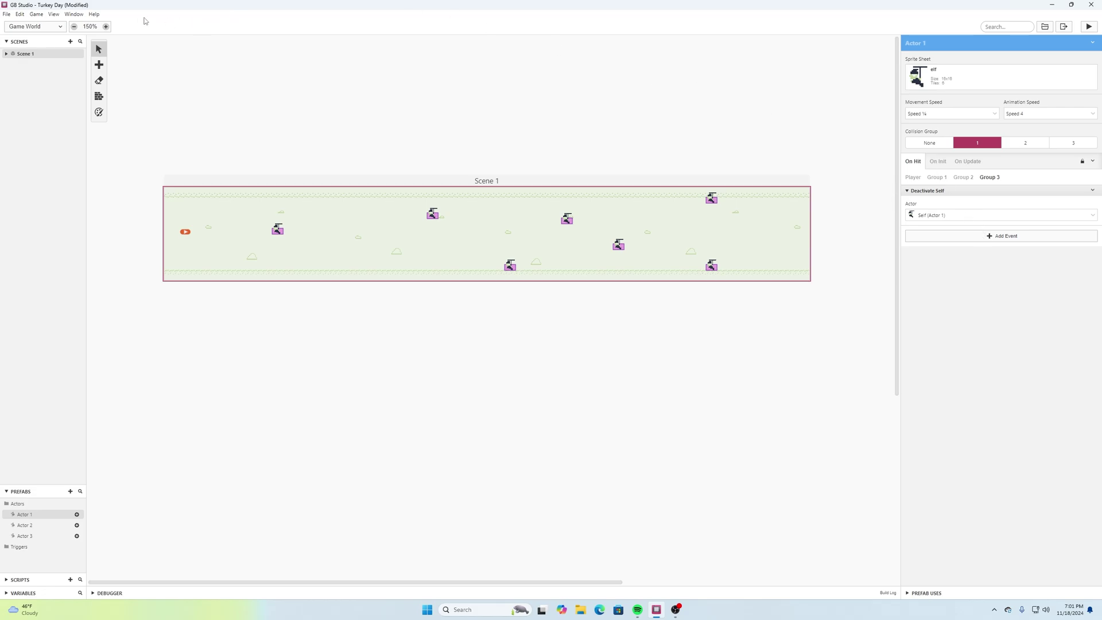
pyautogui.click(7, 14)
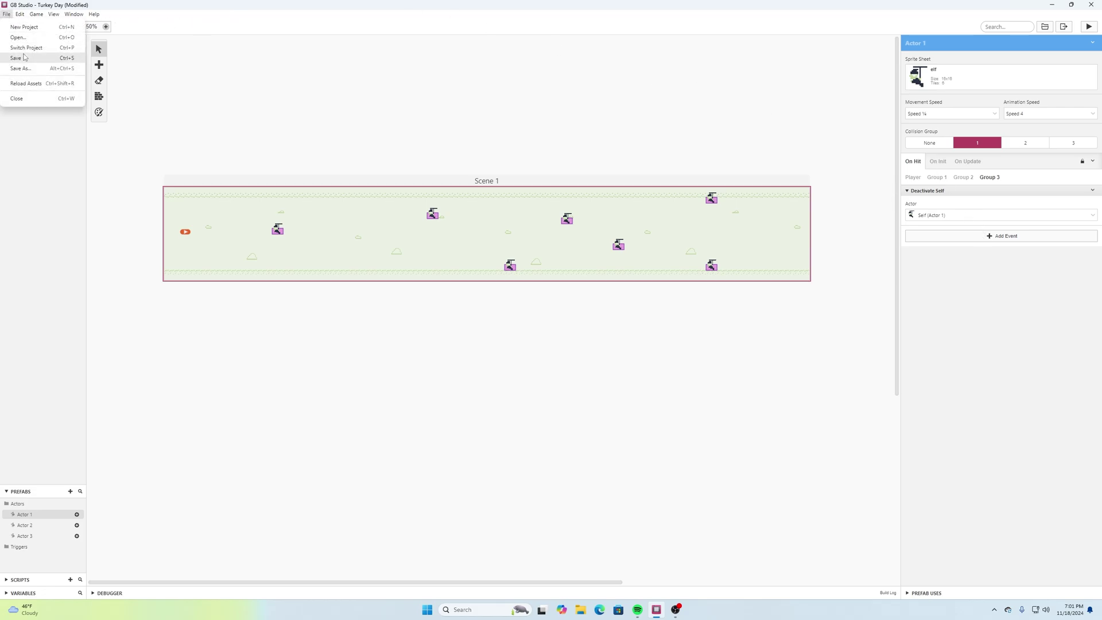
pyautogui.click(25, 57)
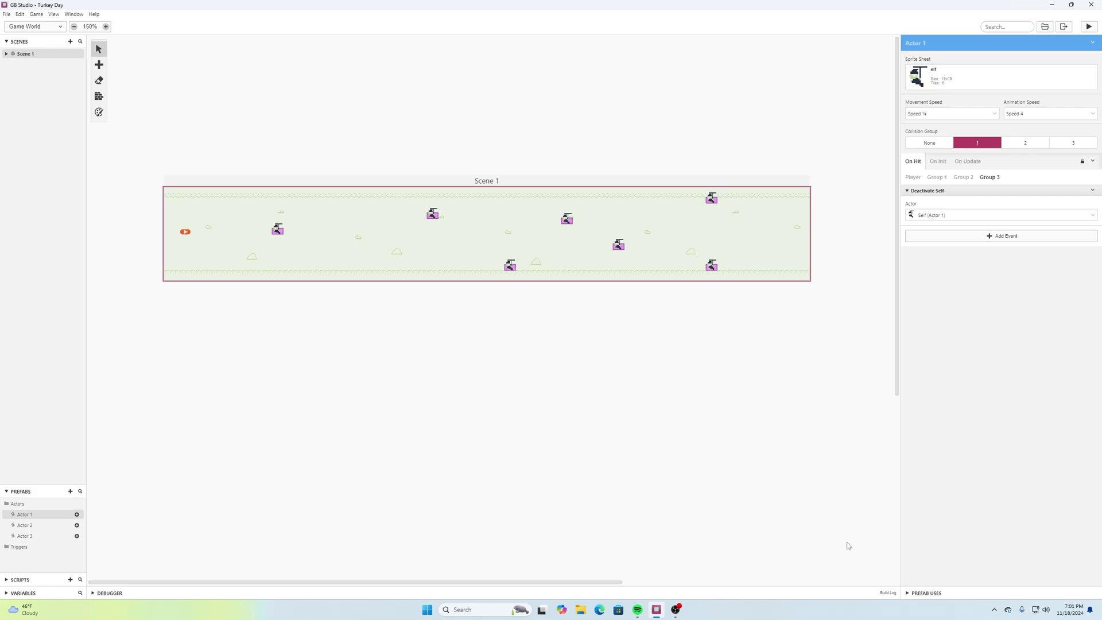
# - Give the Actor 2 and Actor 3 prefabs a Deactivate Actor event on group 3 hits, then save
pyautogui.click(33, 526)
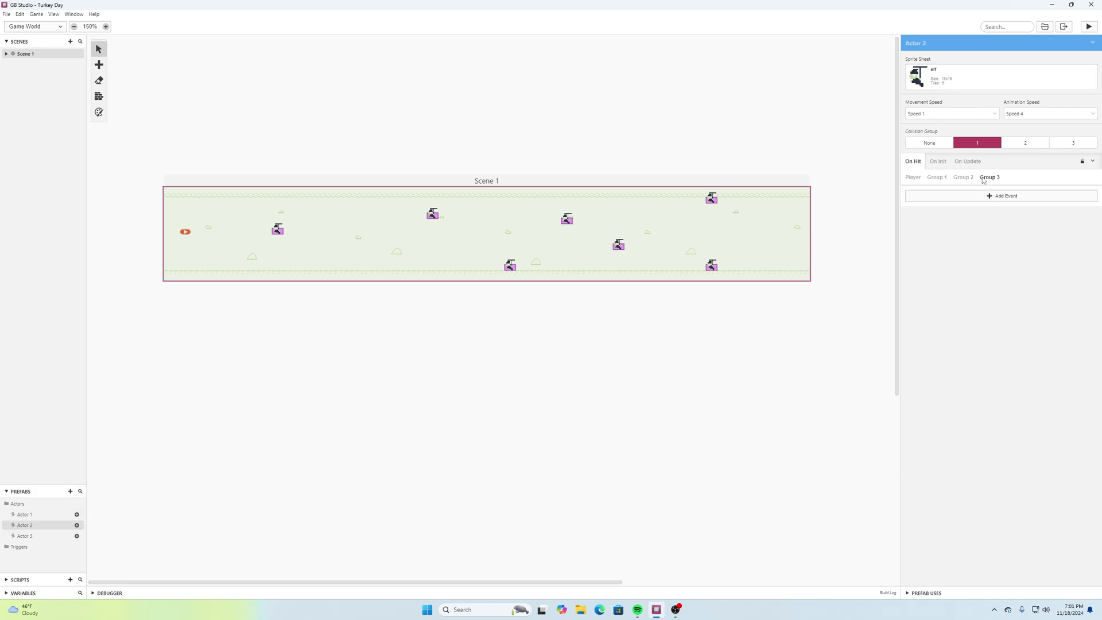
pyautogui.click(1023, 198)
pyautogui.write('deac')
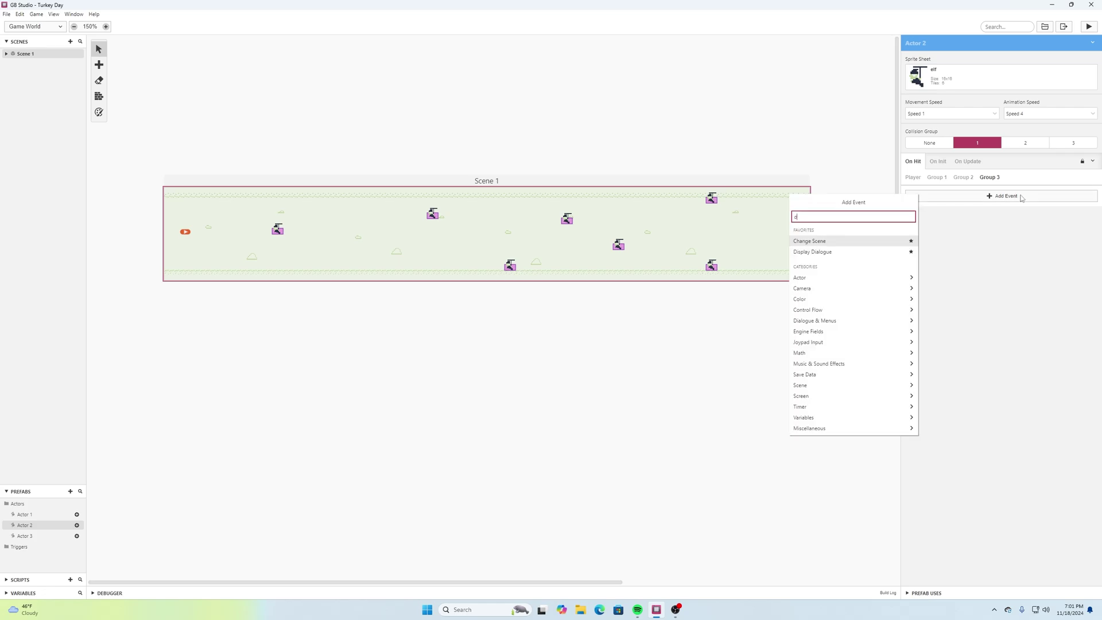
pyautogui.click(828, 232)
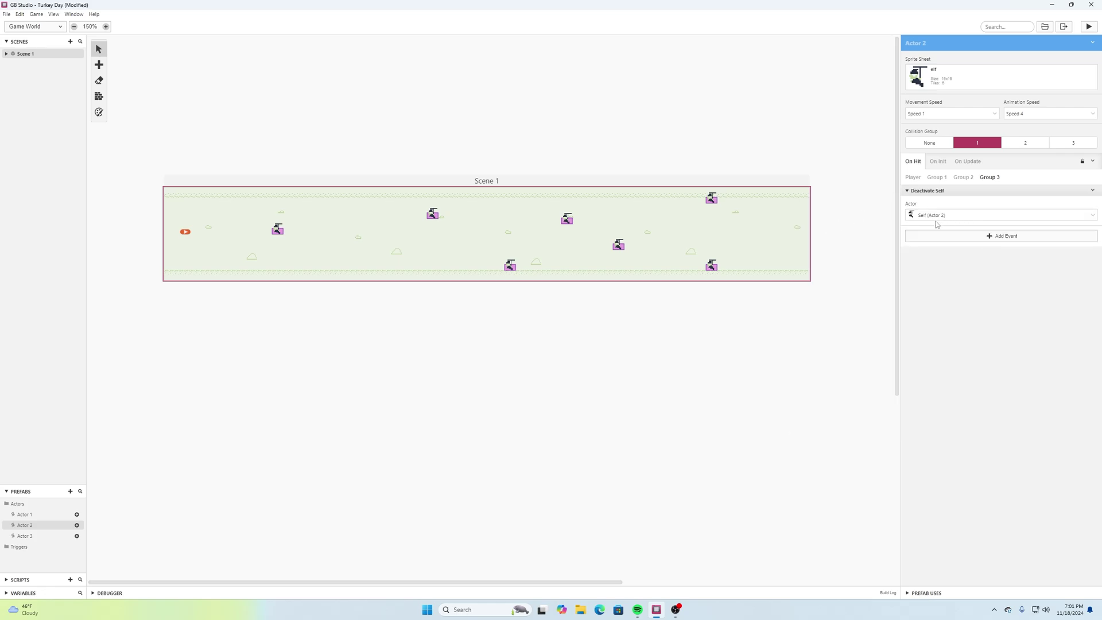
pyautogui.click(36, 539)
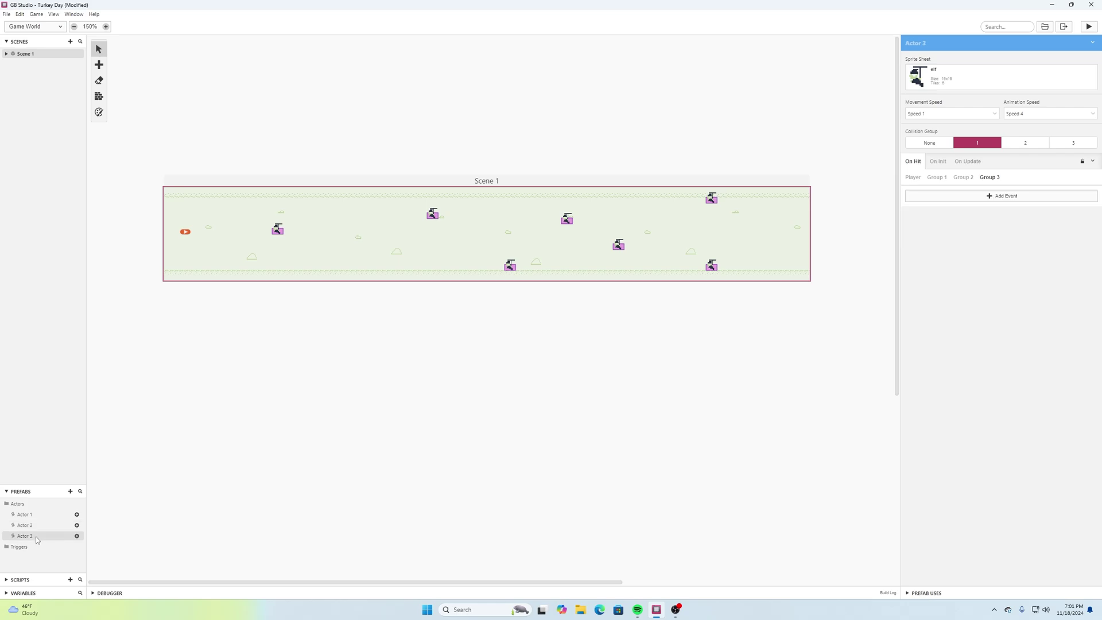
pyautogui.click(958, 198)
pyautogui.write('dea')
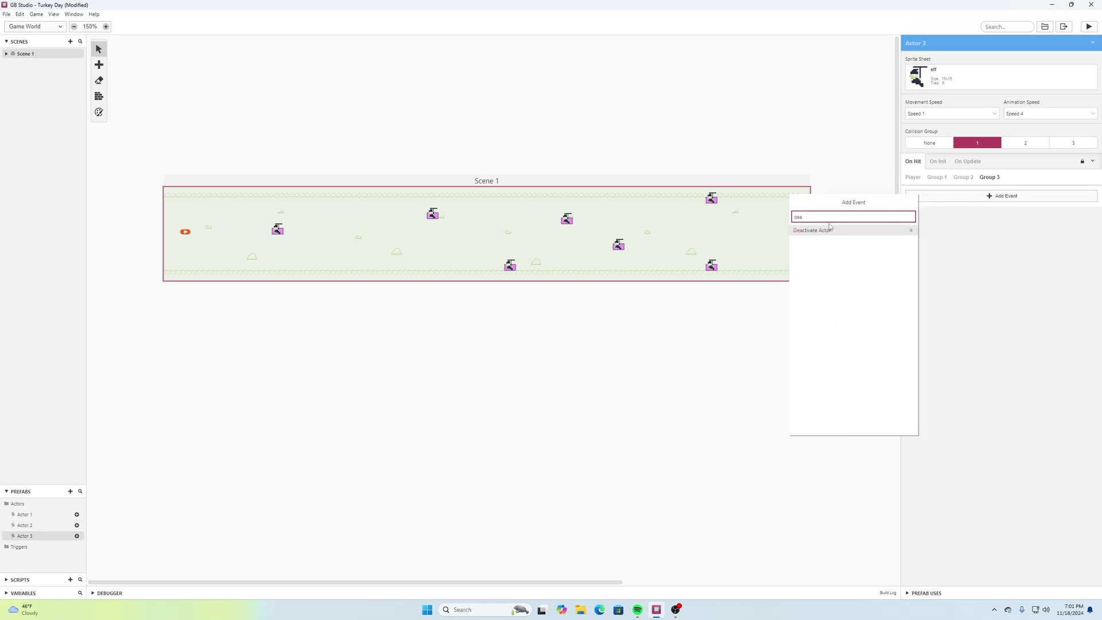
pyautogui.click(830, 230)
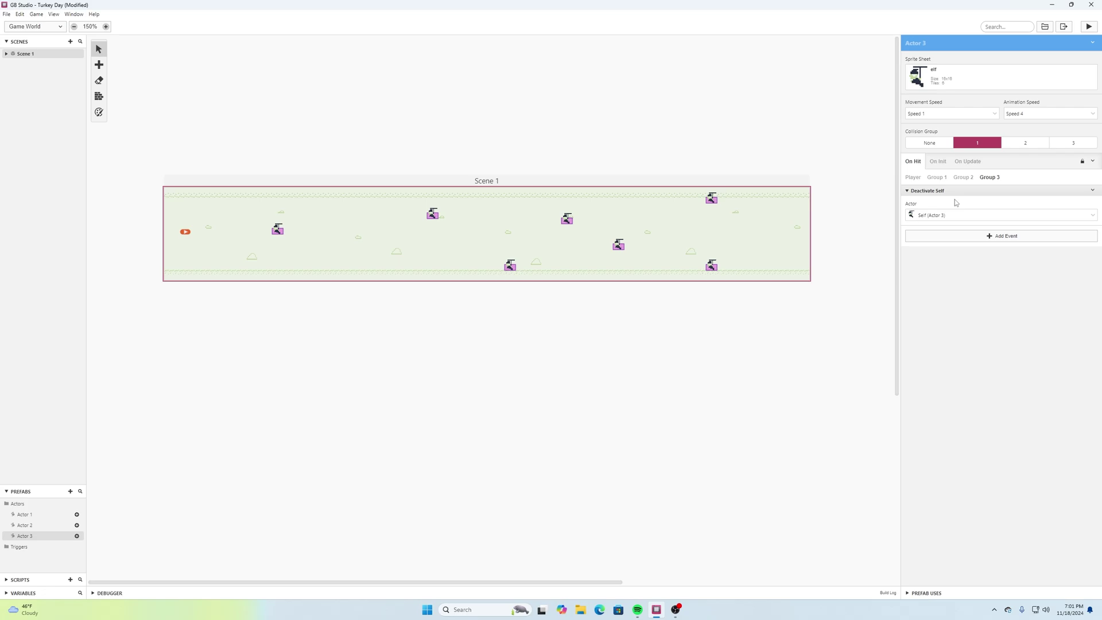
pyautogui.click(7, 15)
pyautogui.click(23, 60)
# - Run Turkey Day, move the turkey up and down firing footballs with Z, then close the game
pyautogui.click(1091, 27)
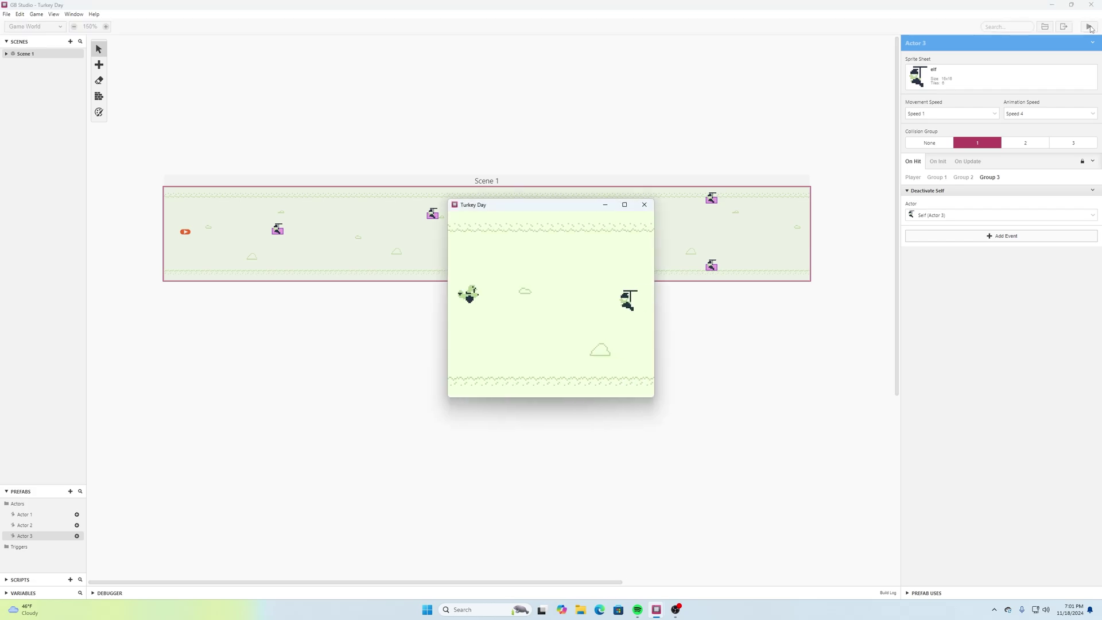
pyautogui.press('Up')
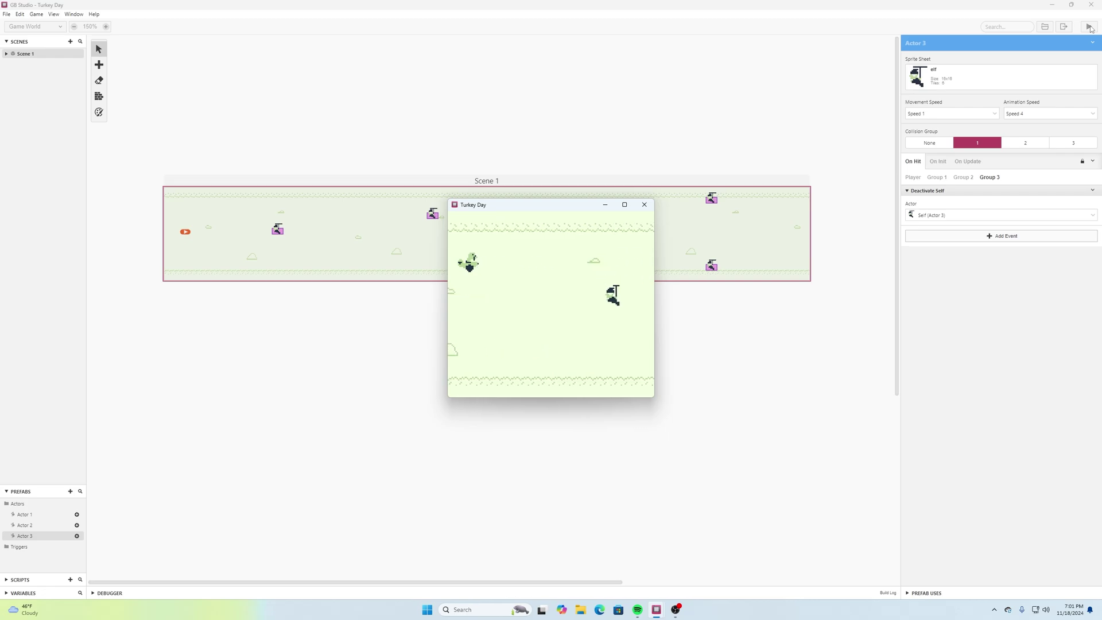
pyautogui.press('Down')
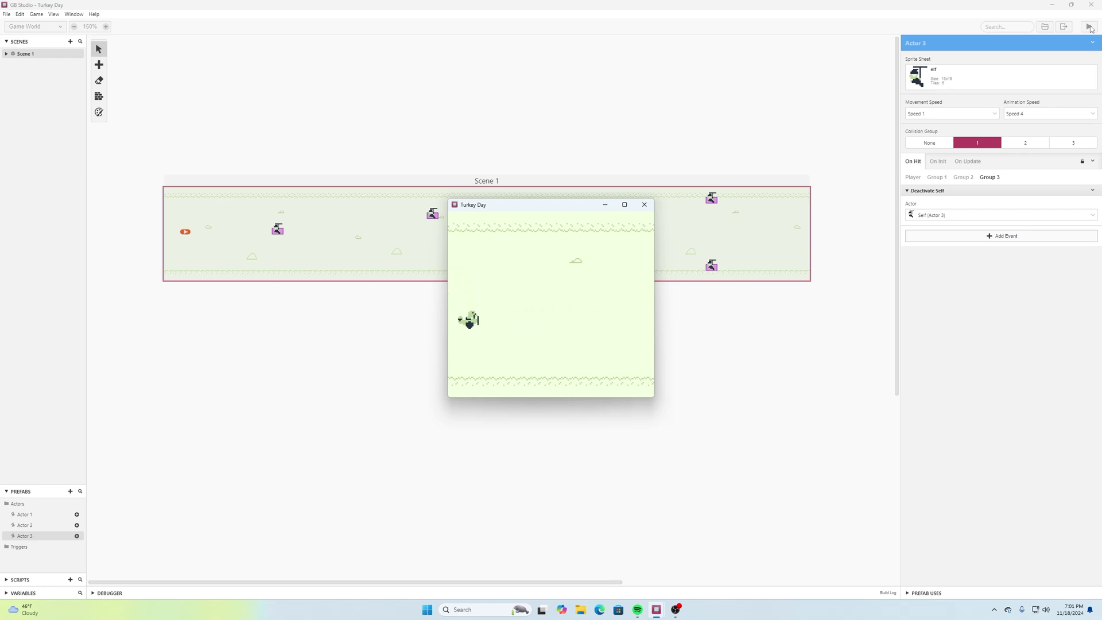
pyautogui.press('Up')
pyautogui.press('z')
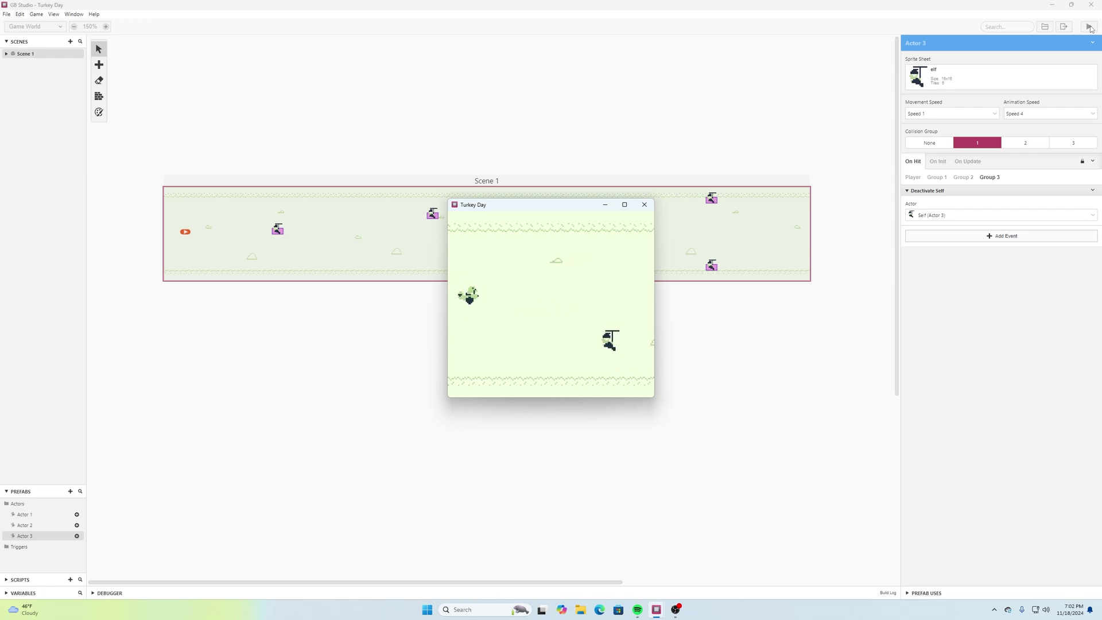
pyautogui.press('Down')
pyautogui.press('z')
pyautogui.press('z')
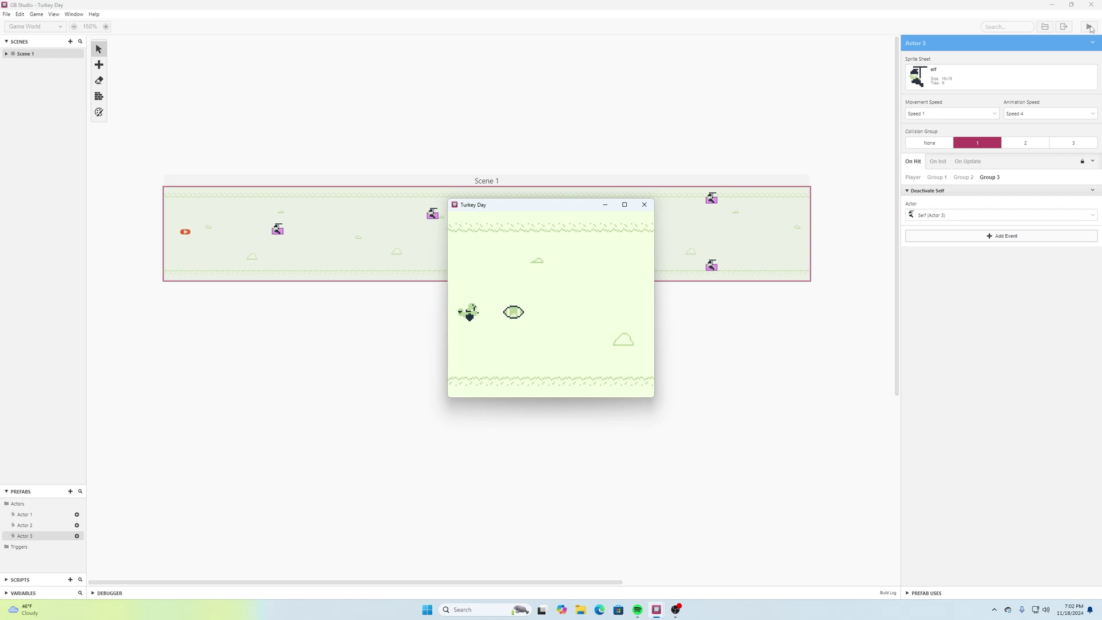
pyautogui.press('z')
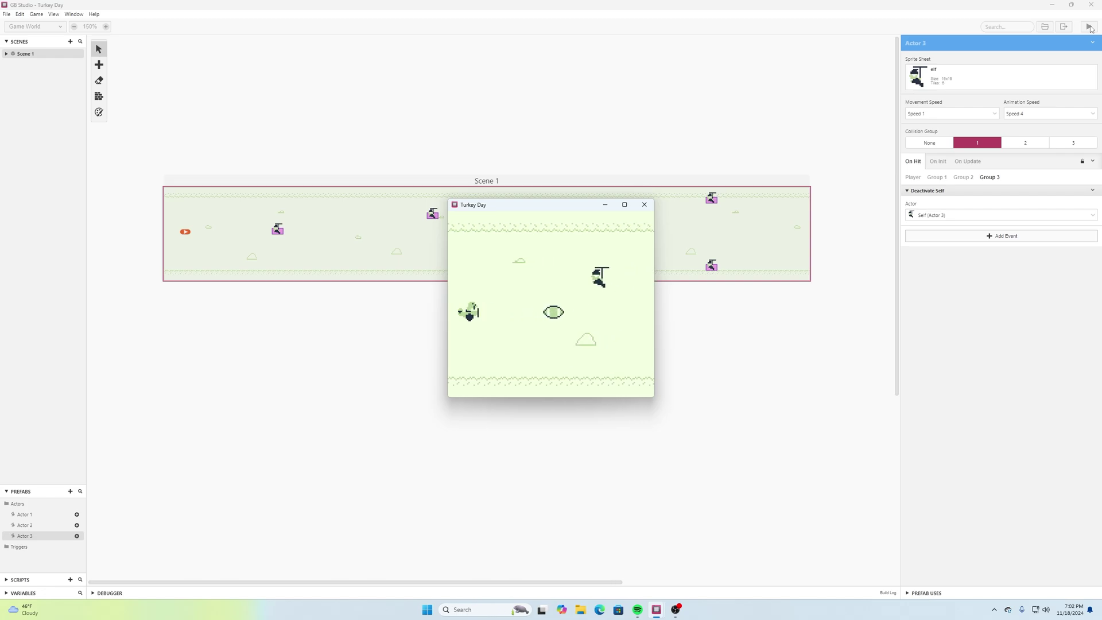
pyautogui.press('z')
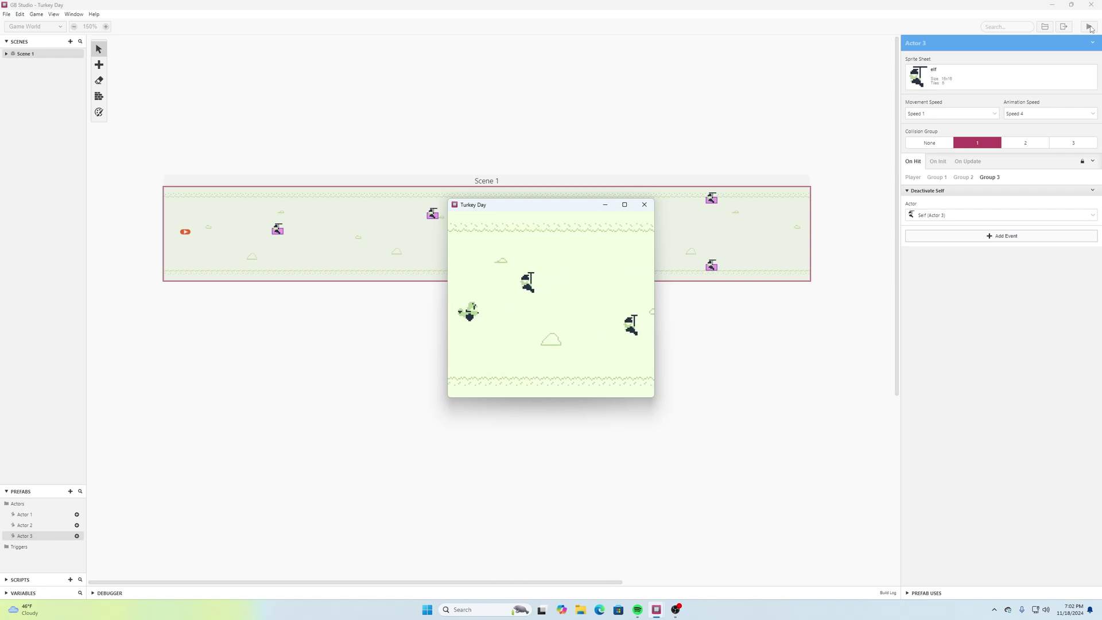
pyautogui.press('Down')
pyautogui.press('z')
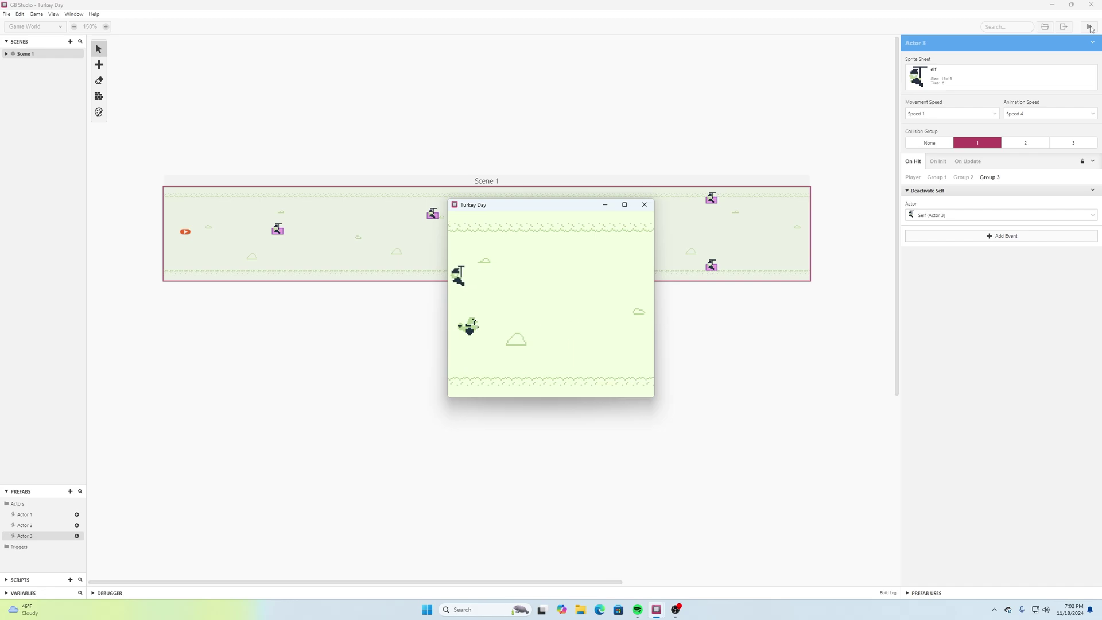
pyautogui.click(644, 204)
# - Set the football projectile's life time to 2 in Scene 1 and save the project
pyautogui.click(794, 253)
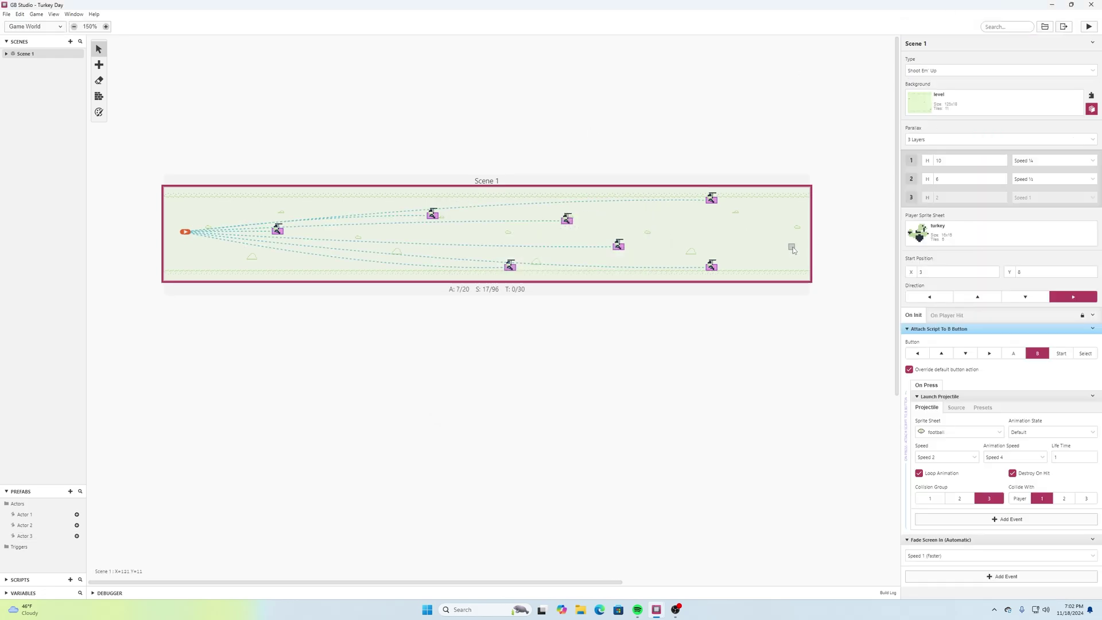
pyautogui.click(1093, 456)
pyautogui.moveTo(1064, 457); pyautogui.dragTo(1044, 459)
pyautogui.click(7, 14)
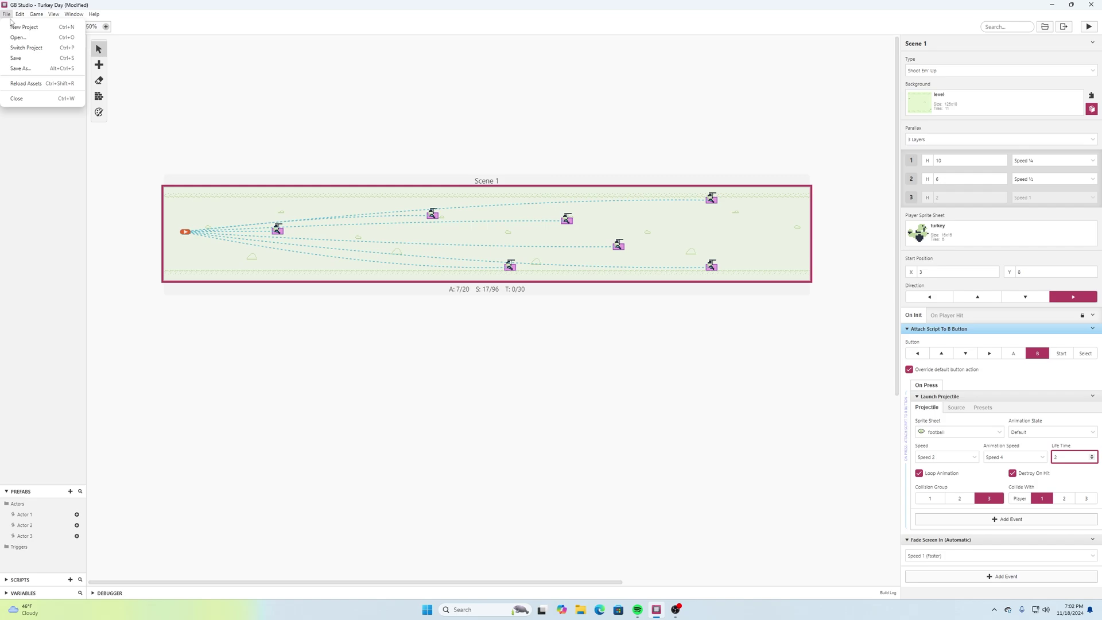
pyautogui.click(21, 59)
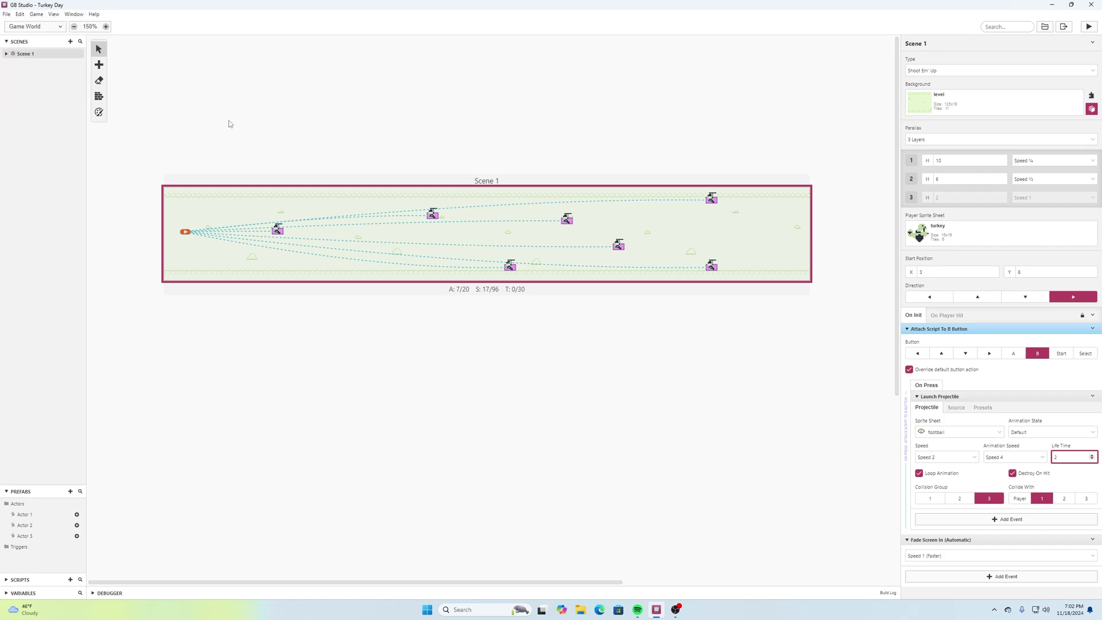
# - Set the projectile's animation speed to Speed 6 and save again
pyautogui.click(1043, 458)
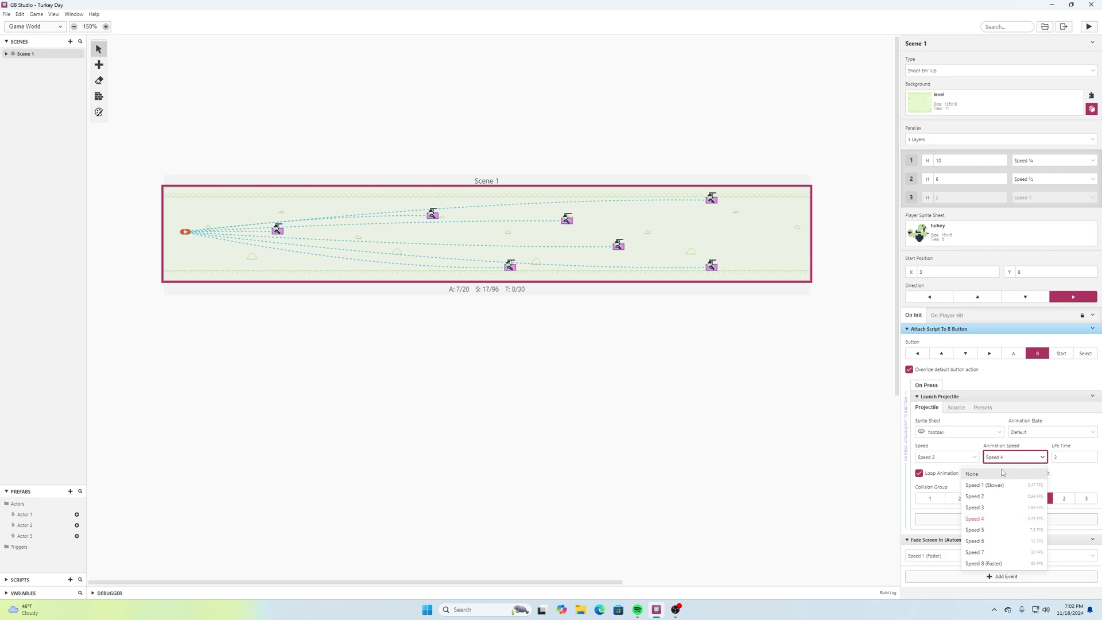
pyautogui.click(1004, 543)
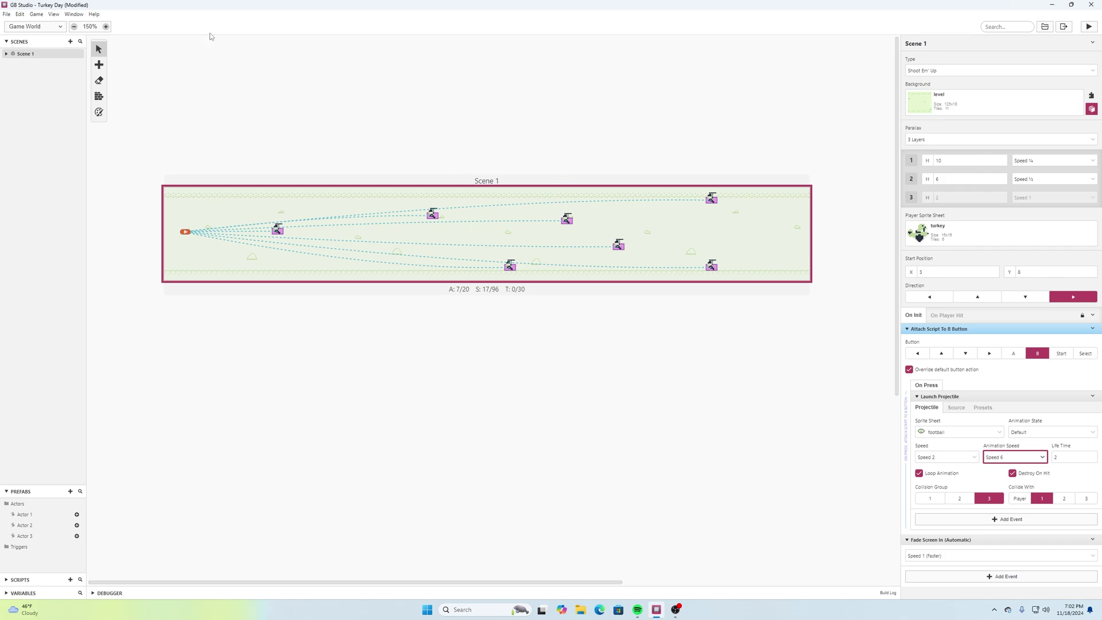
pyautogui.click(6, 14)
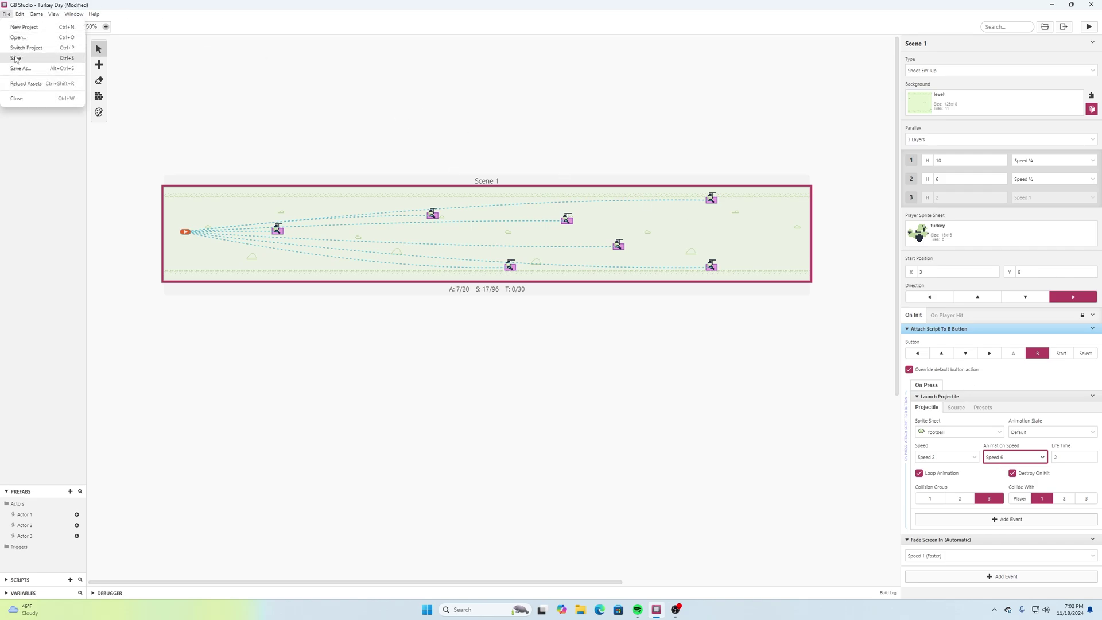
pyautogui.click(20, 58)
pyautogui.click(1086, 29)
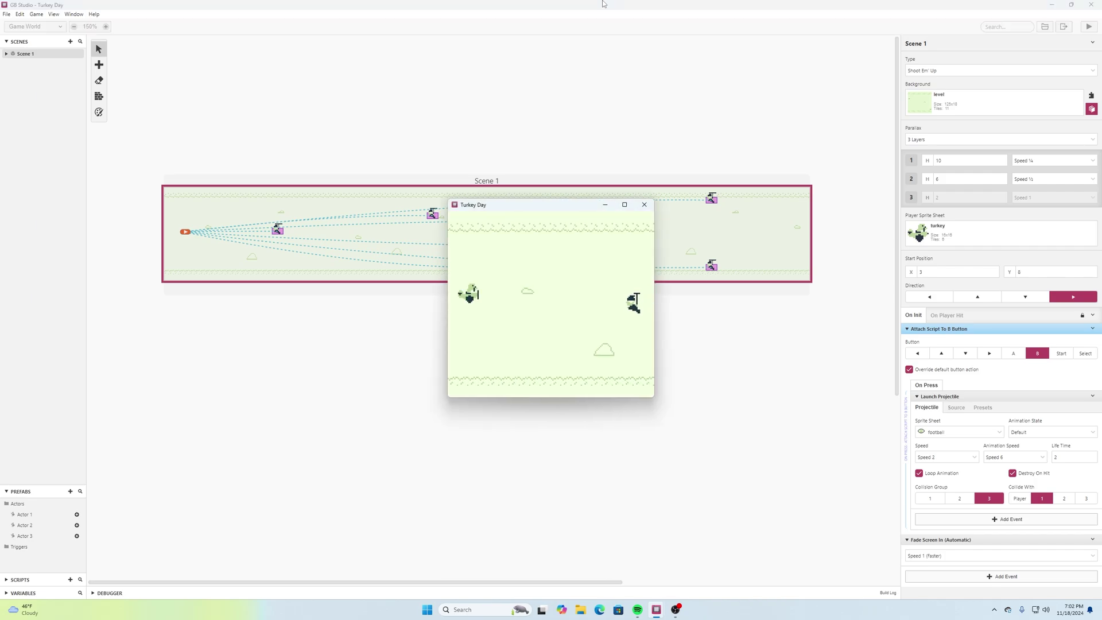
pyautogui.press('x')
pyautogui.press('x')
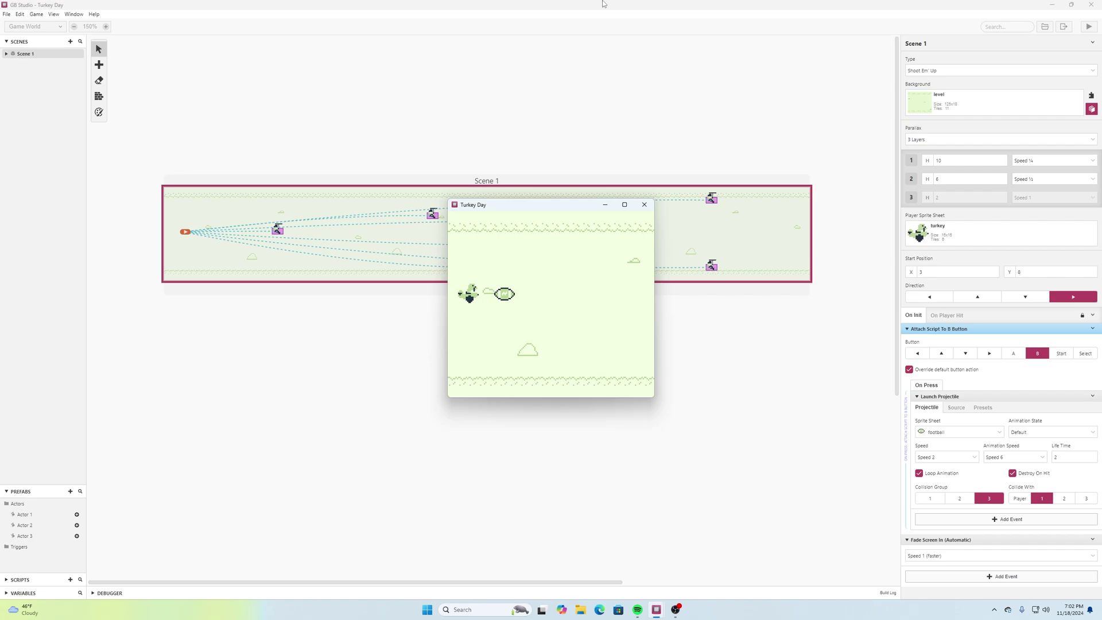
pyautogui.press('Down')
pyautogui.press('x')
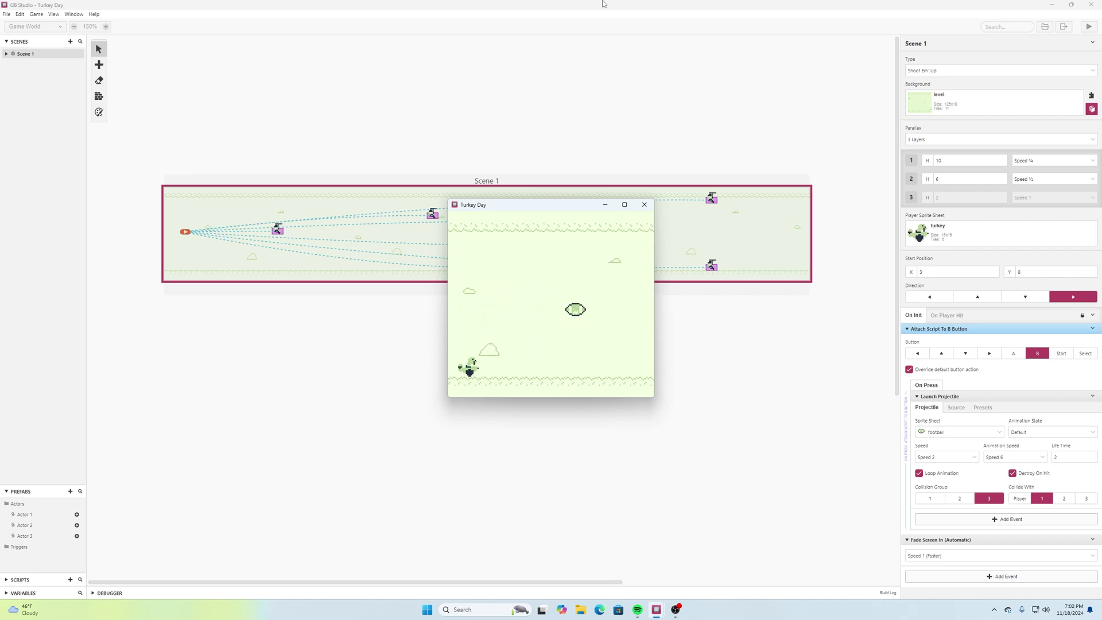
pyautogui.press('Up')
pyautogui.press('x')
pyautogui.press('Up')
pyautogui.press('x')
pyautogui.press('x')
pyautogui.press('x')
pyautogui.press('x')
pyautogui.press('x')
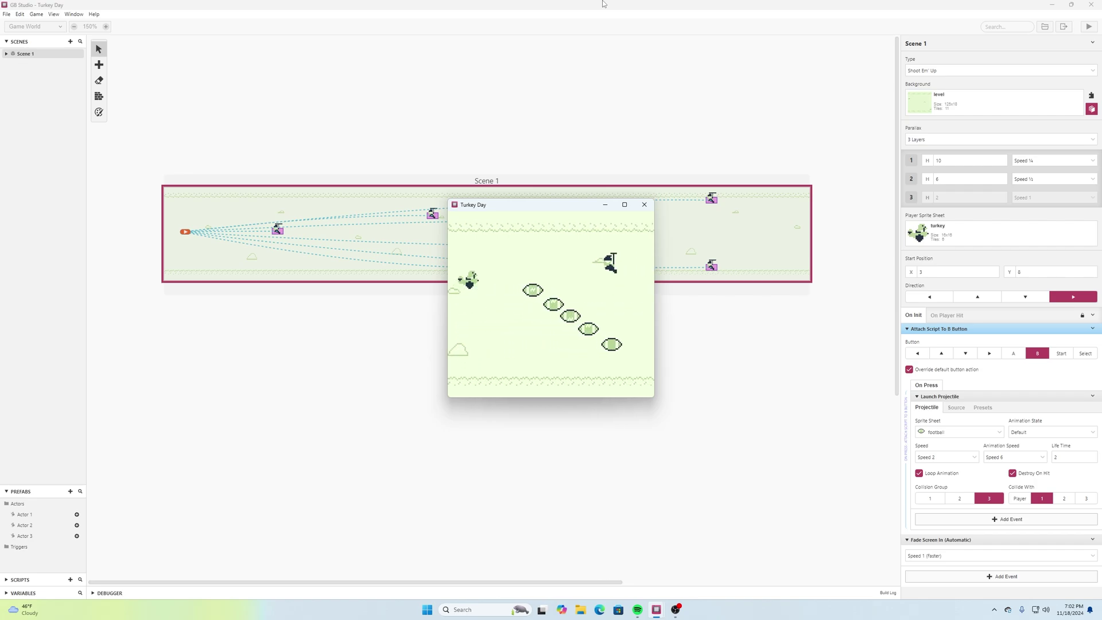
pyautogui.press('Down')
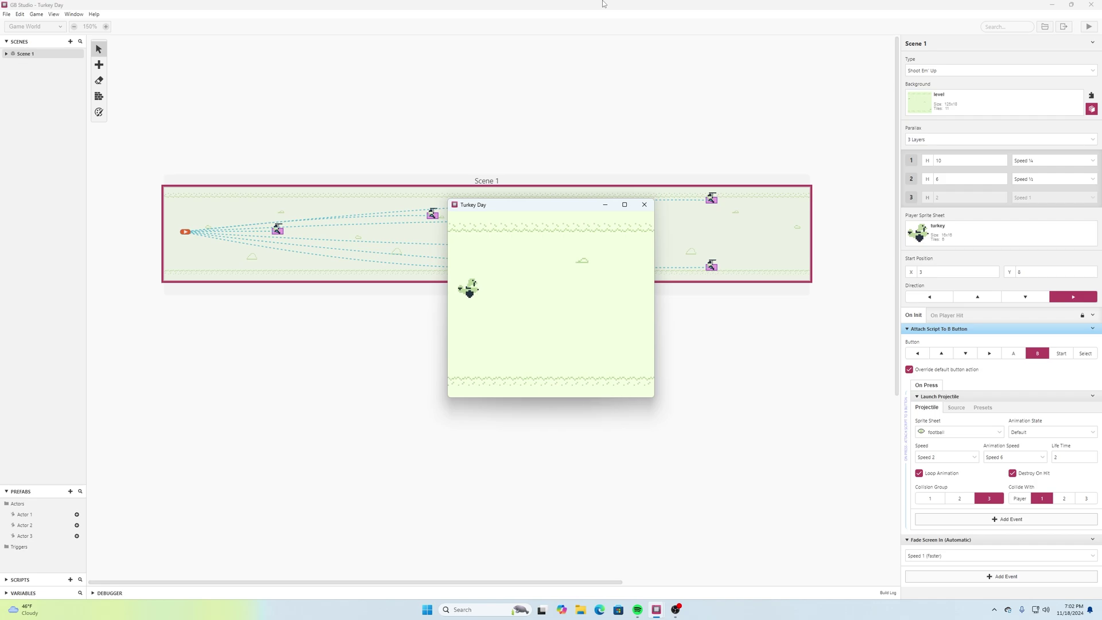
pyautogui.hotkey('alt', 'F4')
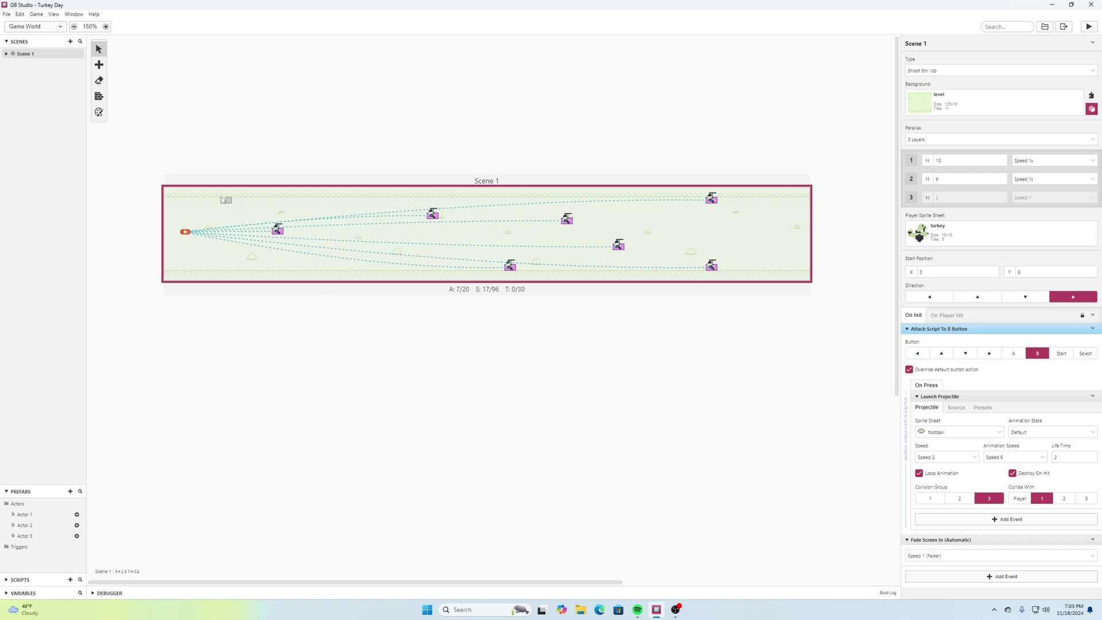
# - Place a new actor near the scene's lower left and give it the football sprite sheet
pyautogui.click(99, 65)
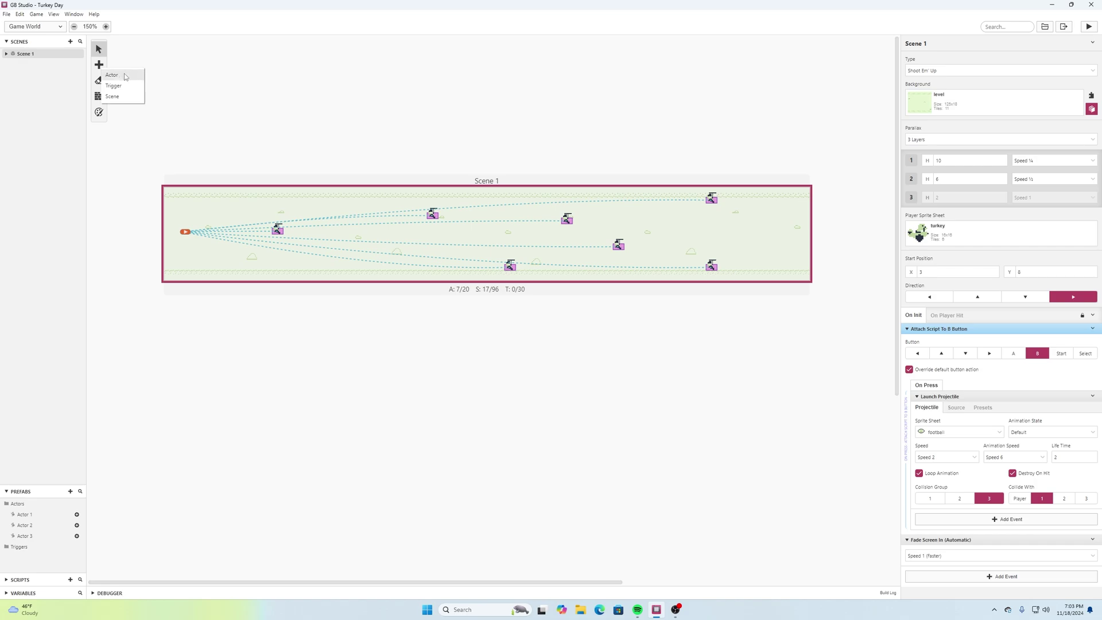
pyautogui.click(128, 79)
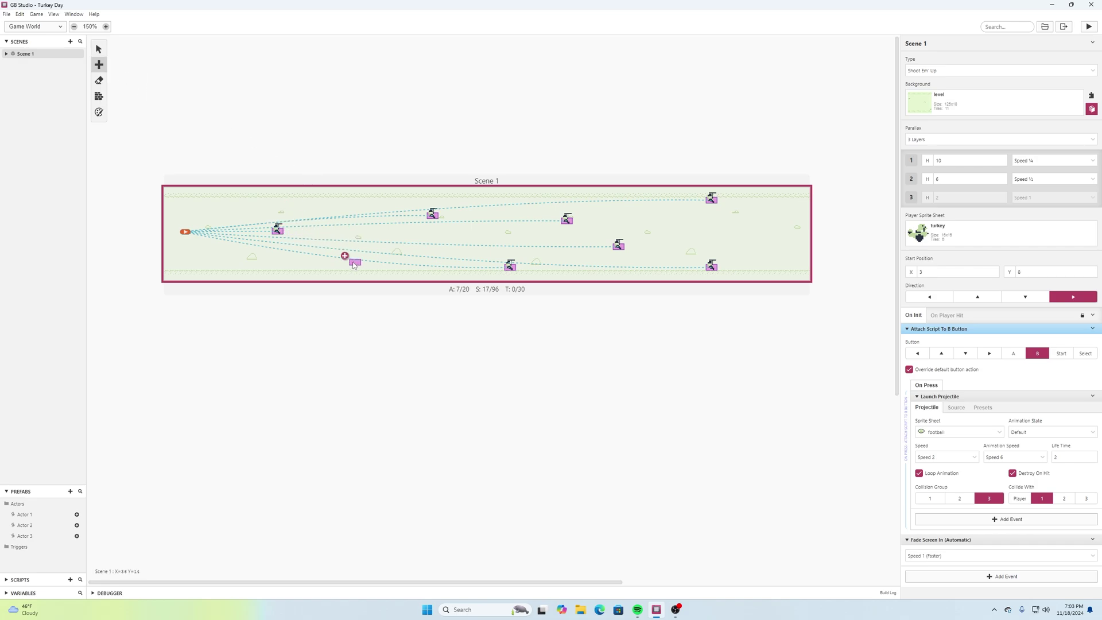
pyautogui.click(332, 270)
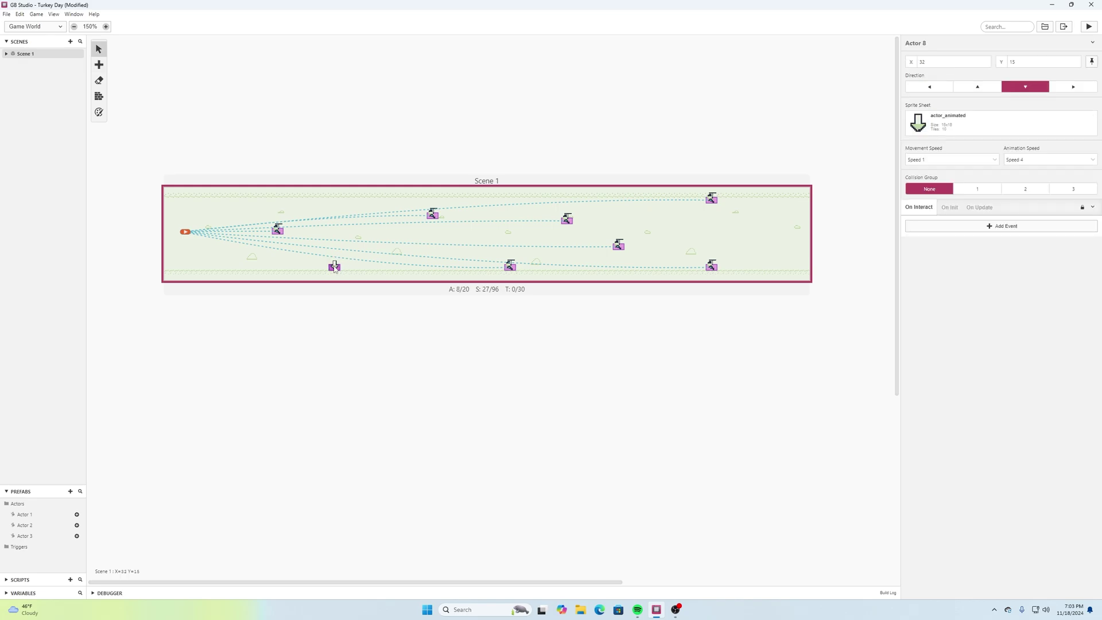
pyautogui.click(1002, 124)
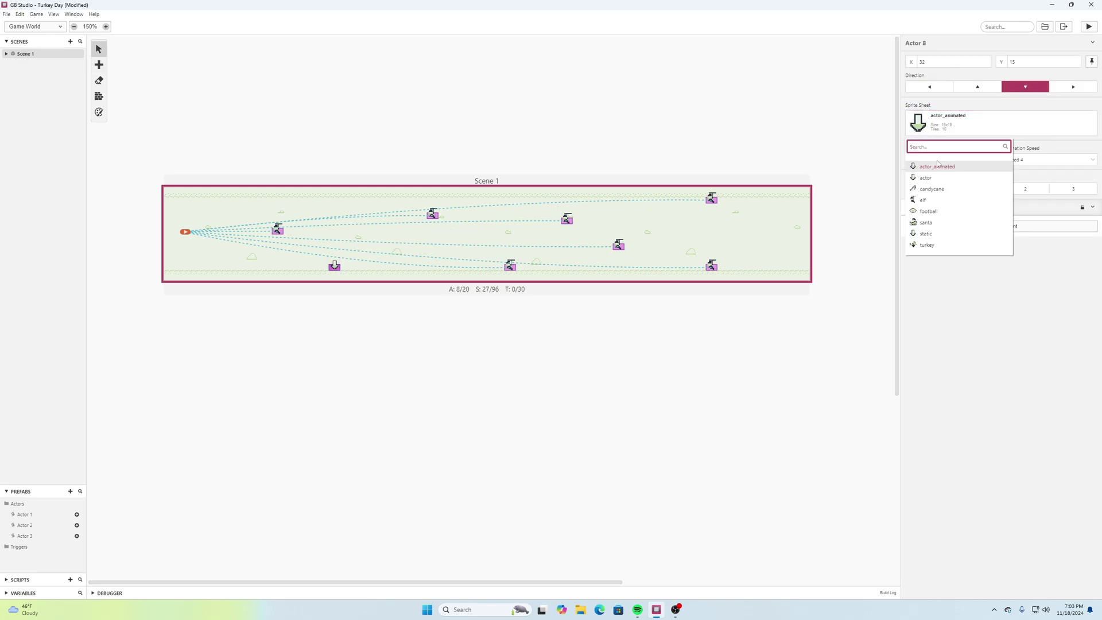
pyautogui.click(928, 212)
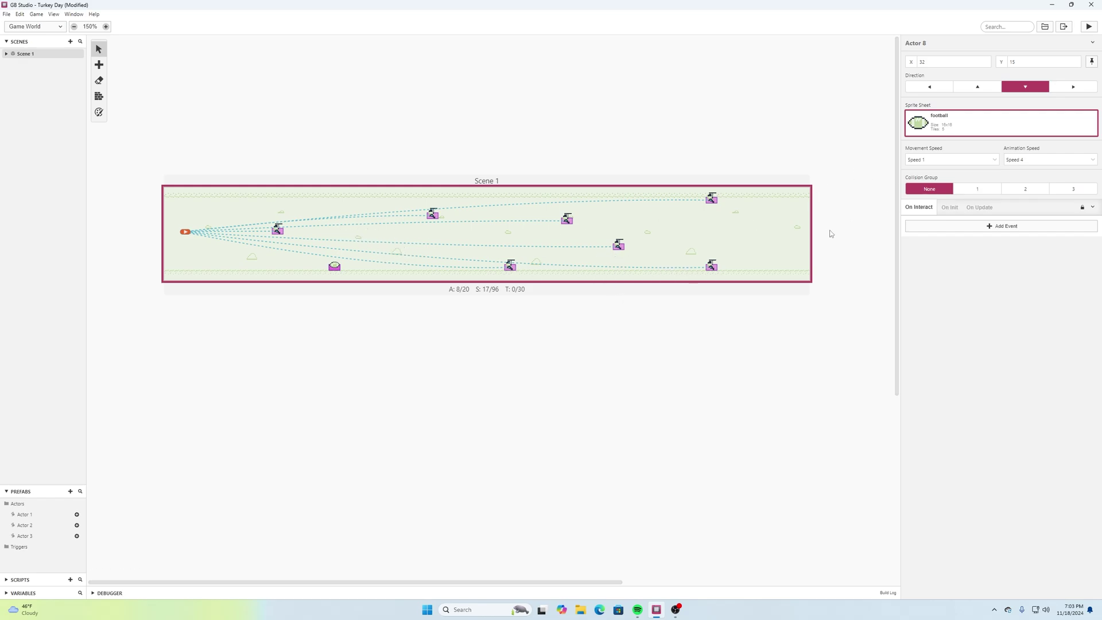
# - Set the football actor's movement speed to Speed ¼, nudge it left, and assign collision group 2
pyautogui.click(995, 164)
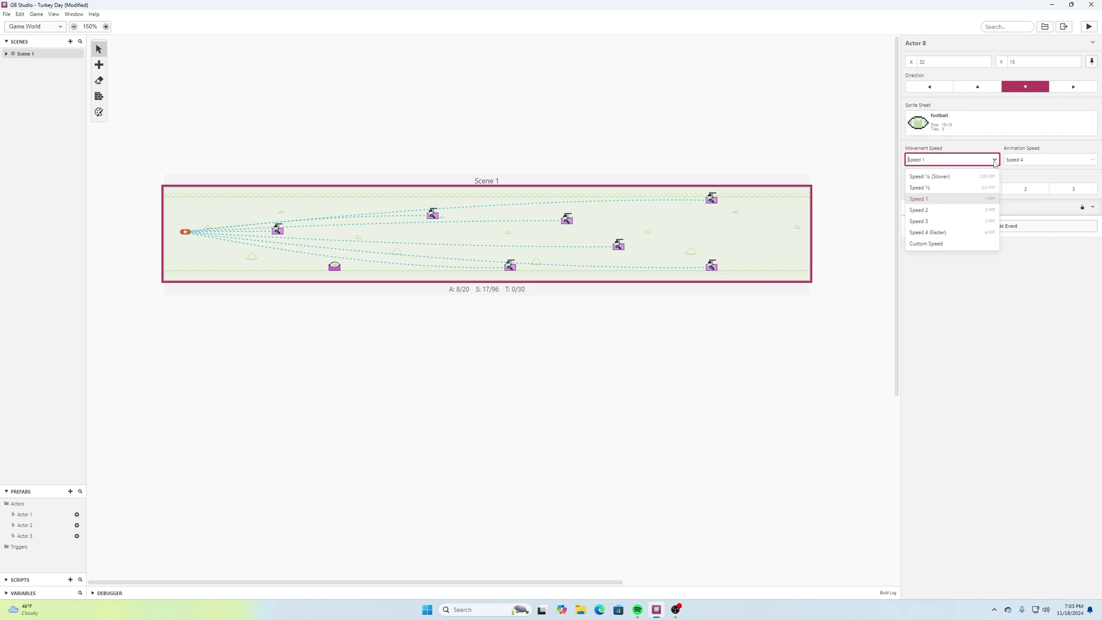
pyautogui.click(995, 164)
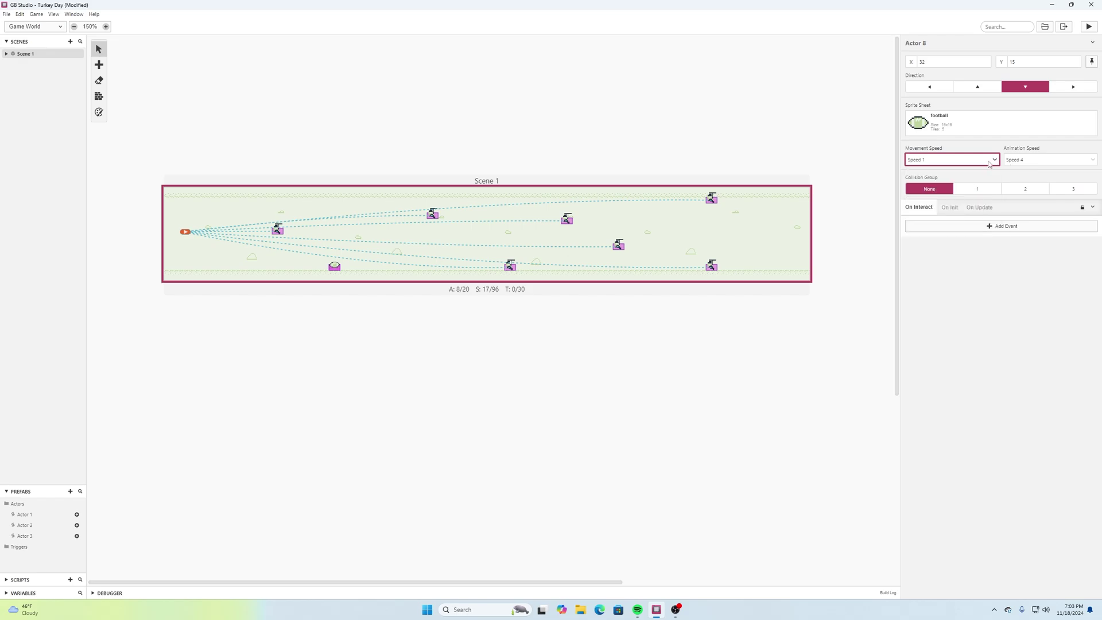
pyautogui.click(989, 165)
pyautogui.click(958, 178)
pyautogui.moveTo(337, 267); pyautogui.dragTo(323, 268)
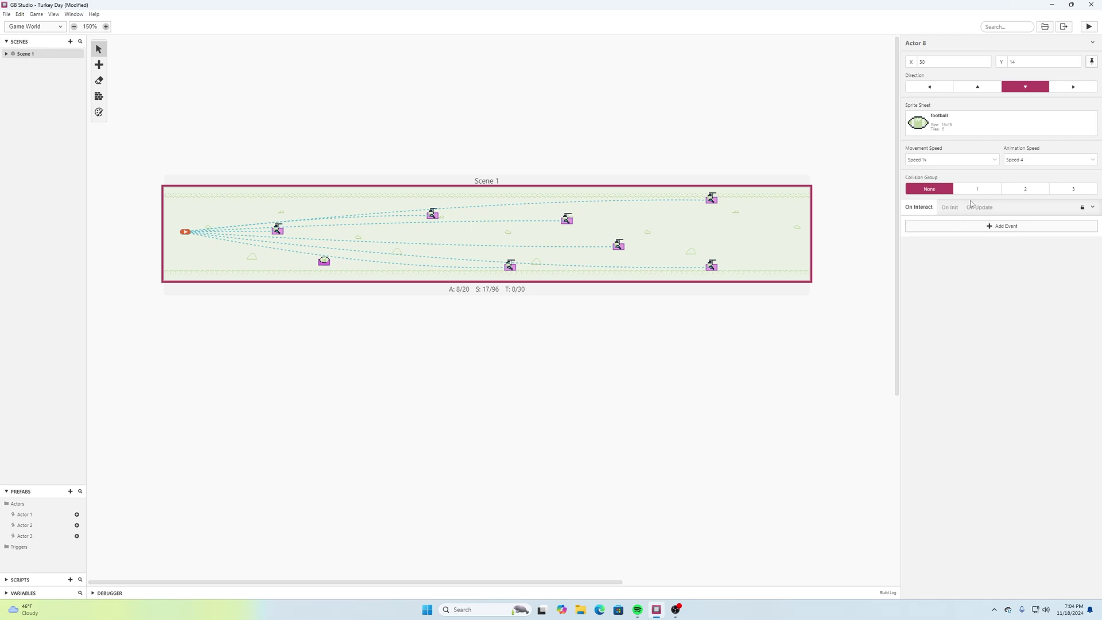
pyautogui.click(1038, 191)
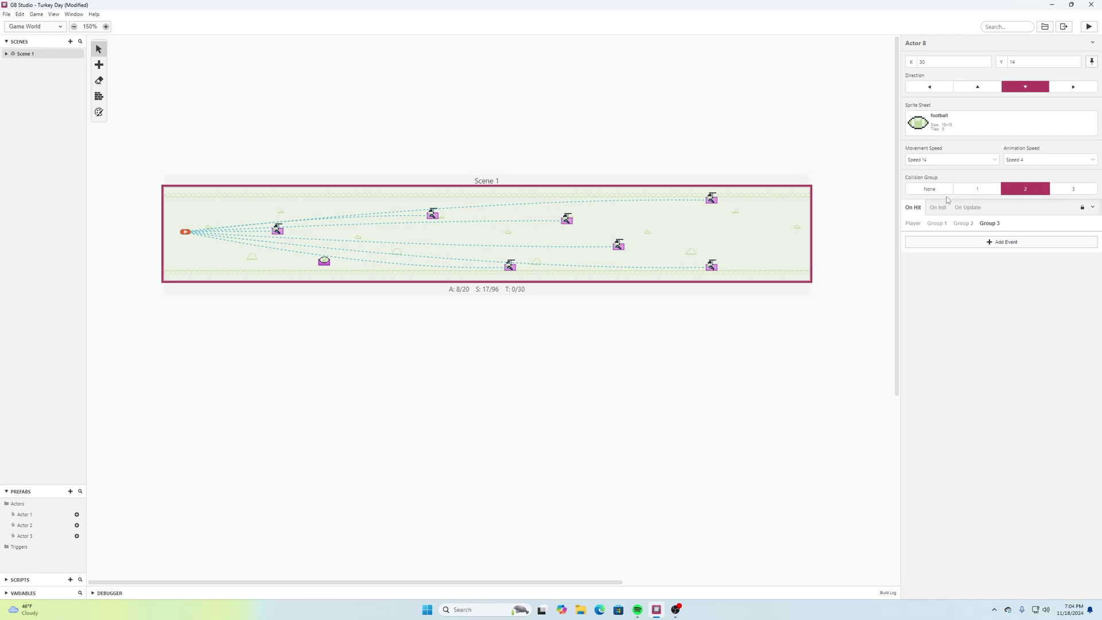
# - Add a Deactivate Actor (Self) event to Actor 8's On Hit Player script
pyautogui.click(914, 224)
pyautogui.click(963, 242)
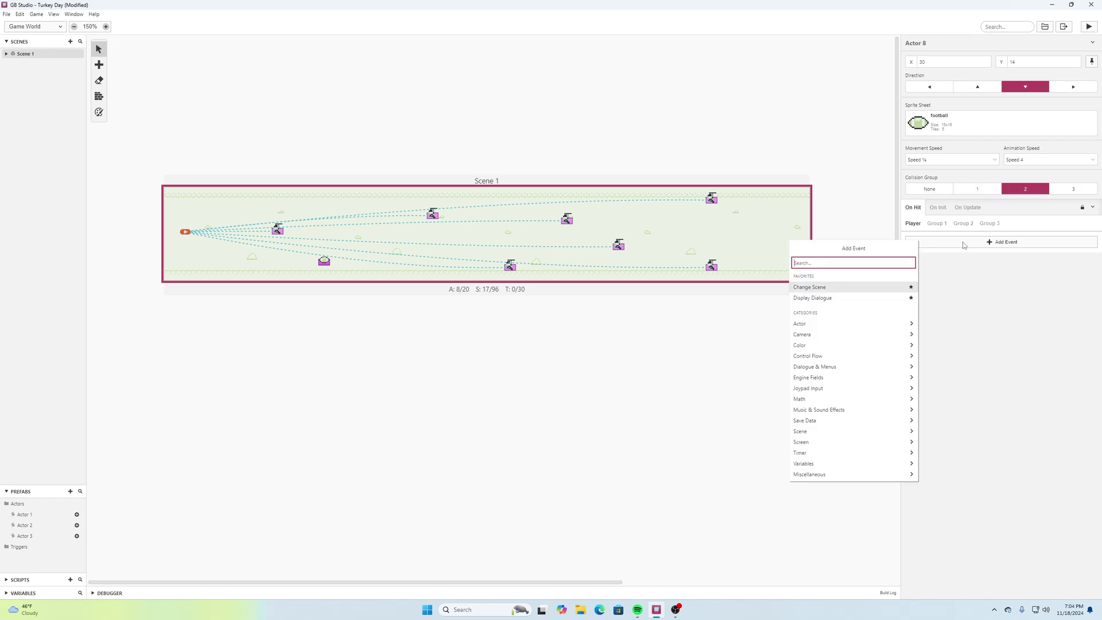
pyautogui.write('deac')
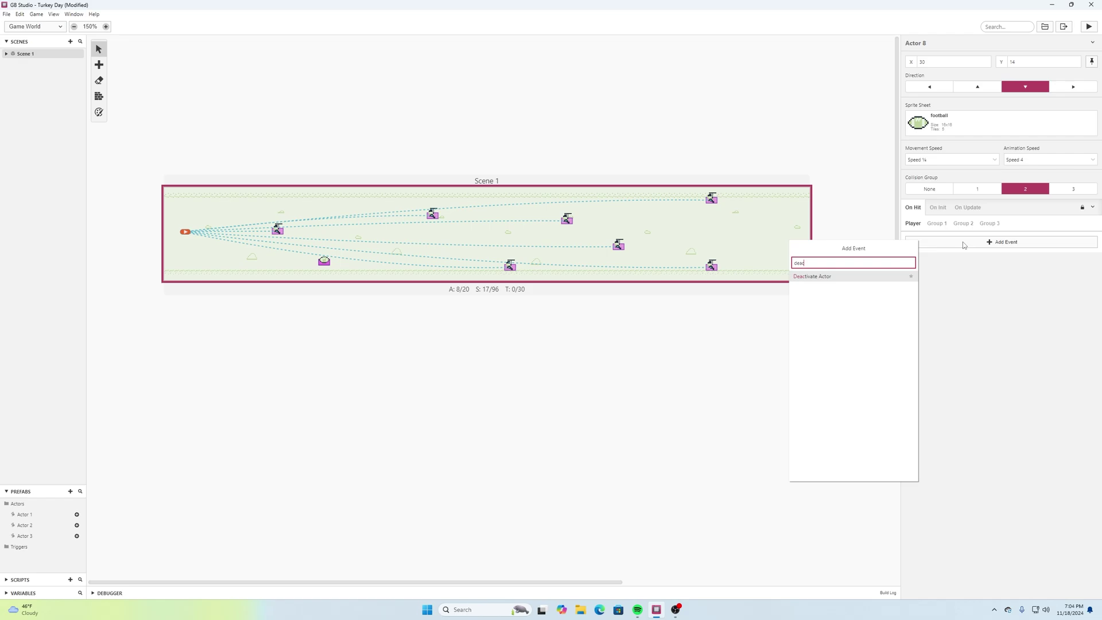
pyautogui.click(848, 277)
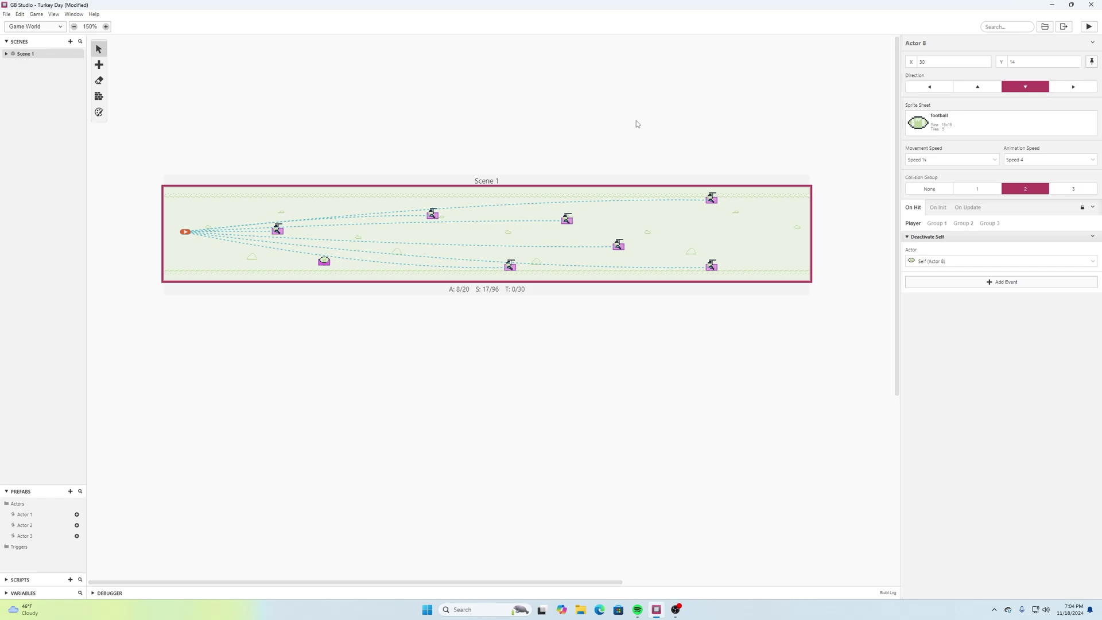
pyautogui.click(1008, 283)
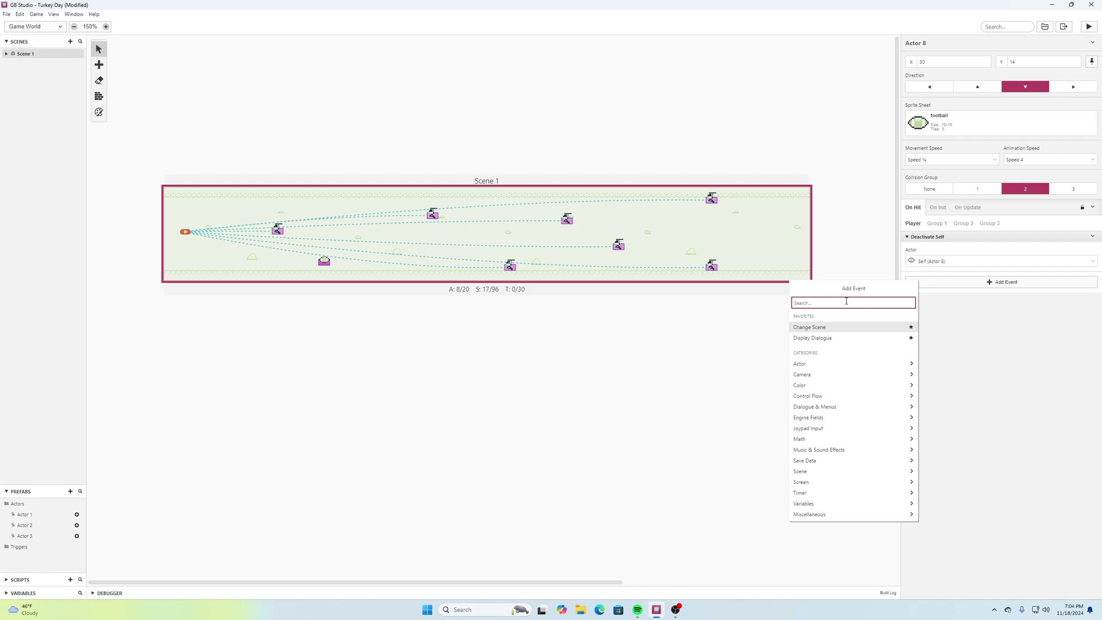
# - Add a set-variable event that renames global Variable 0 to footballs and sets it to 3
pyautogui.write('variable')
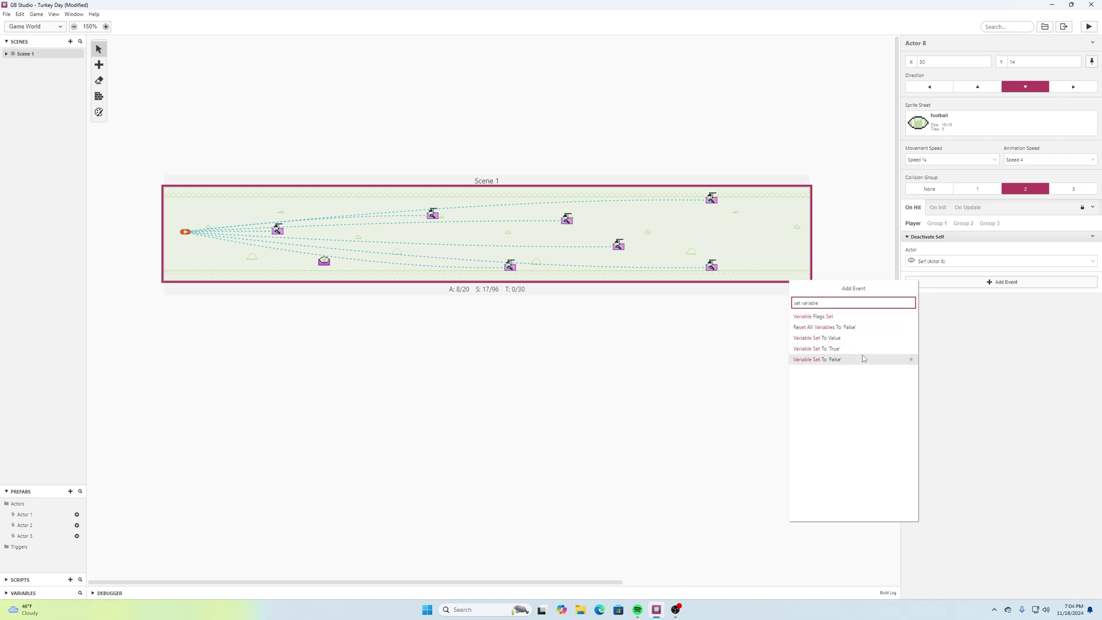
pyautogui.click(814, 339)
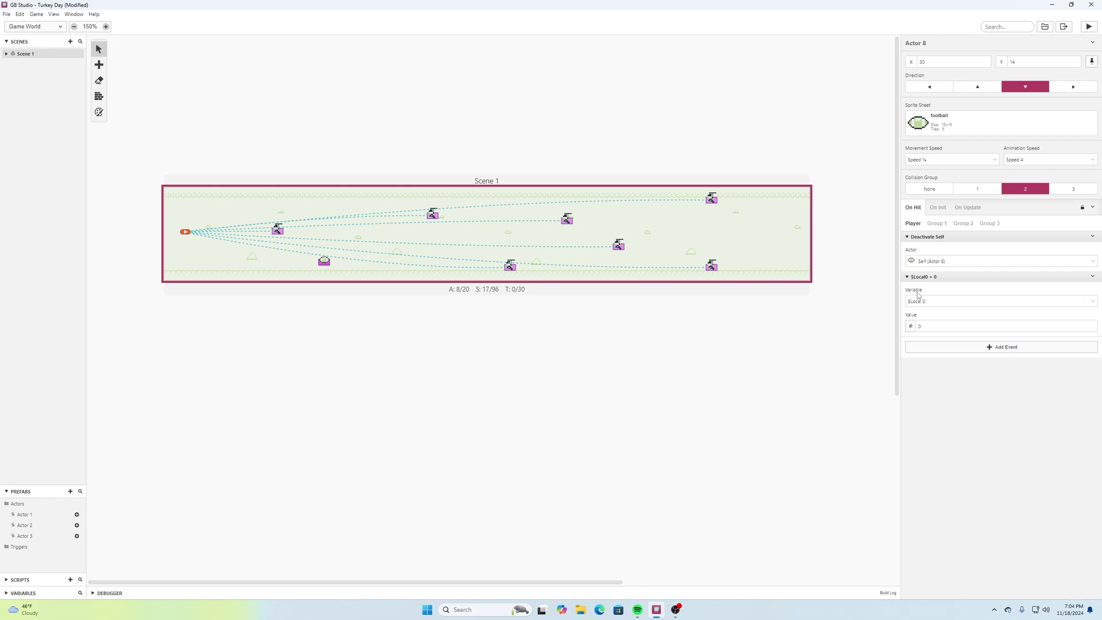
pyautogui.click(1093, 302)
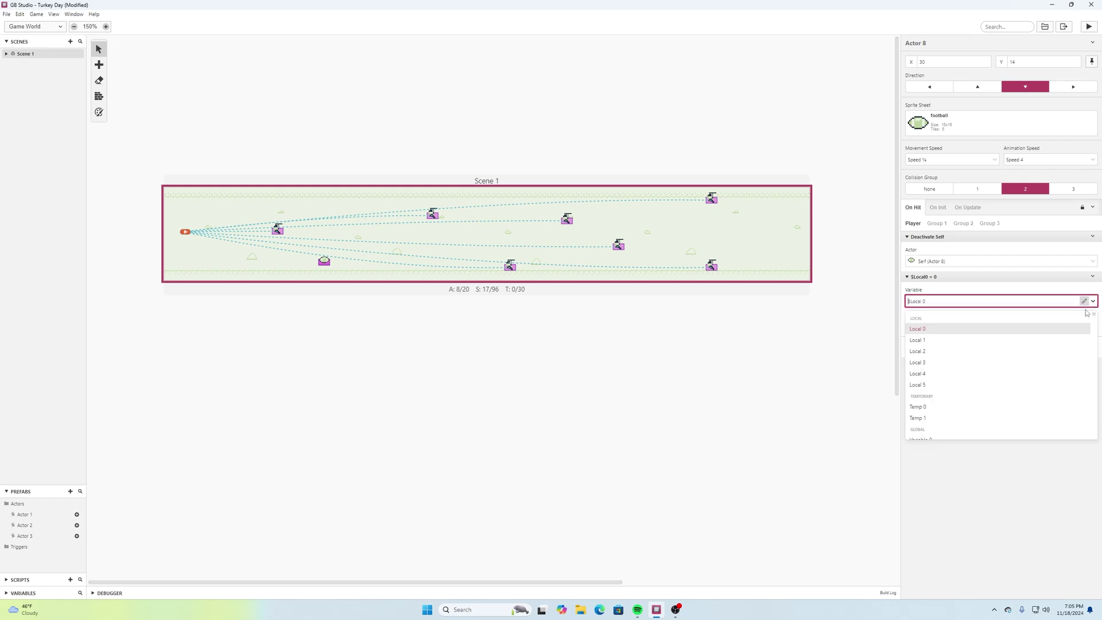
pyautogui.scroll(-1, 1018, 368)
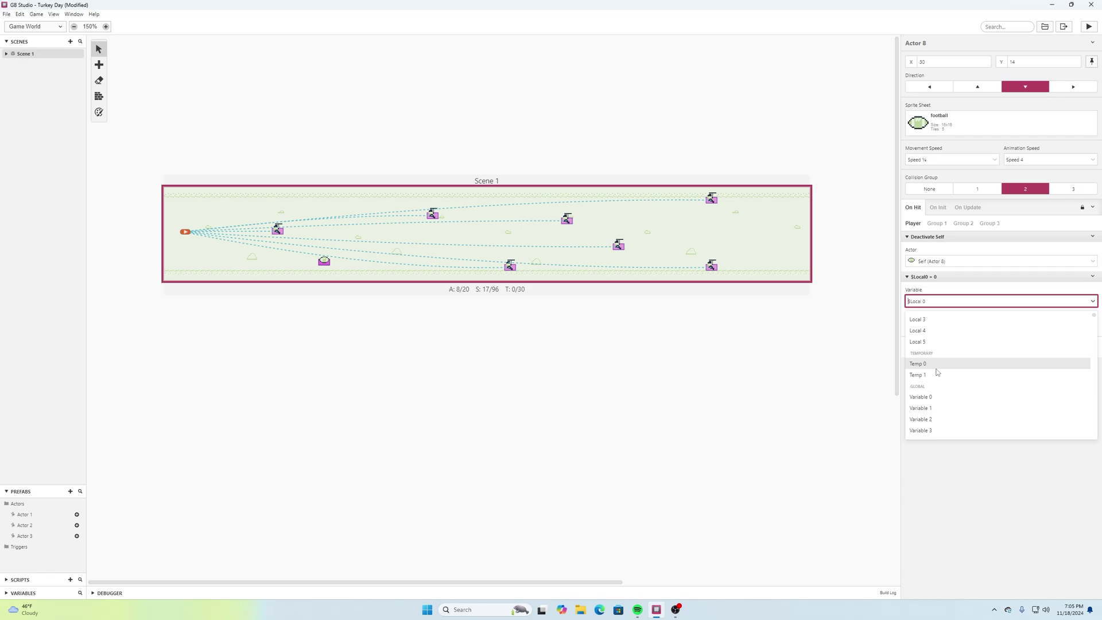
pyautogui.click(922, 397)
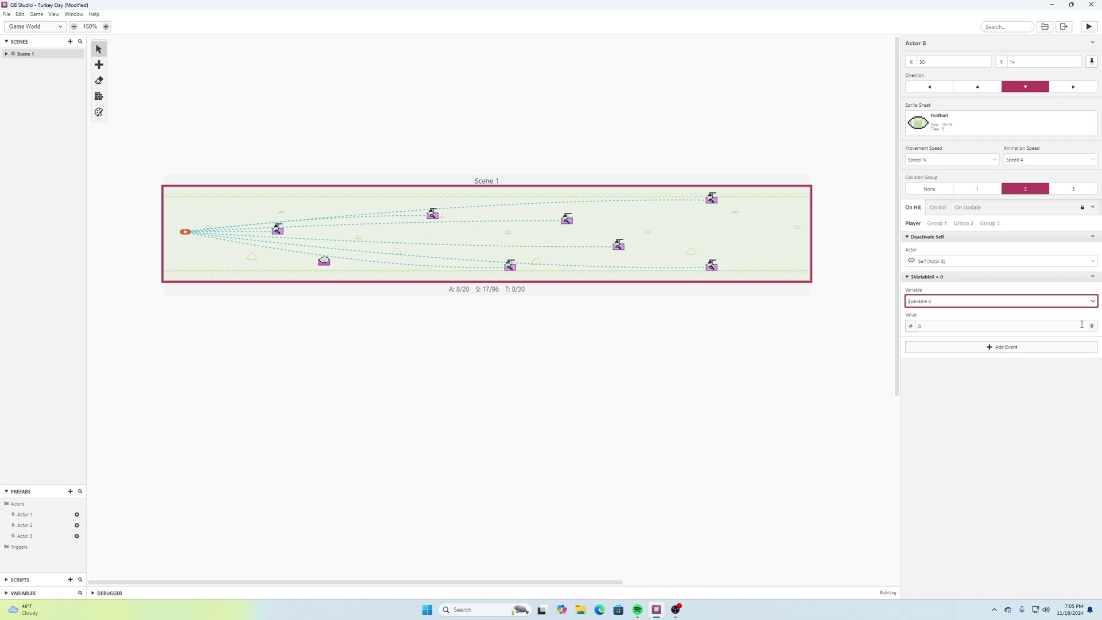
pyautogui.click(1083, 301)
pyautogui.write('footballs')
pyautogui.click(926, 326)
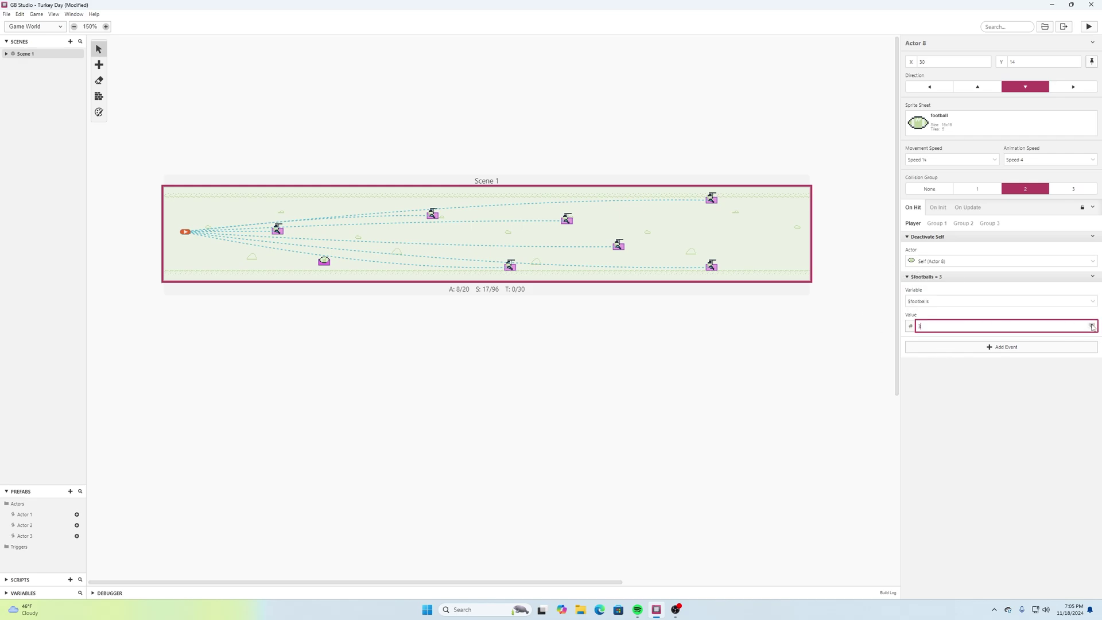
pyautogui.click(943, 376)
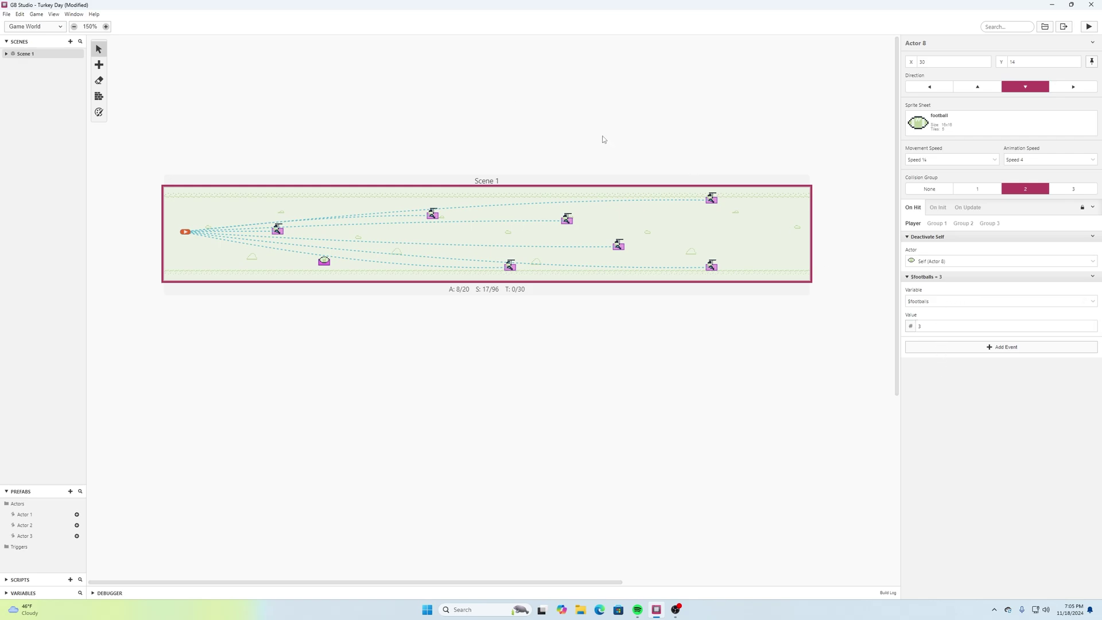
# - Save the project and reselect Scene 1 to show its scripts
pyautogui.click(7, 14)
pyautogui.click(21, 58)
pyautogui.click(200, 251)
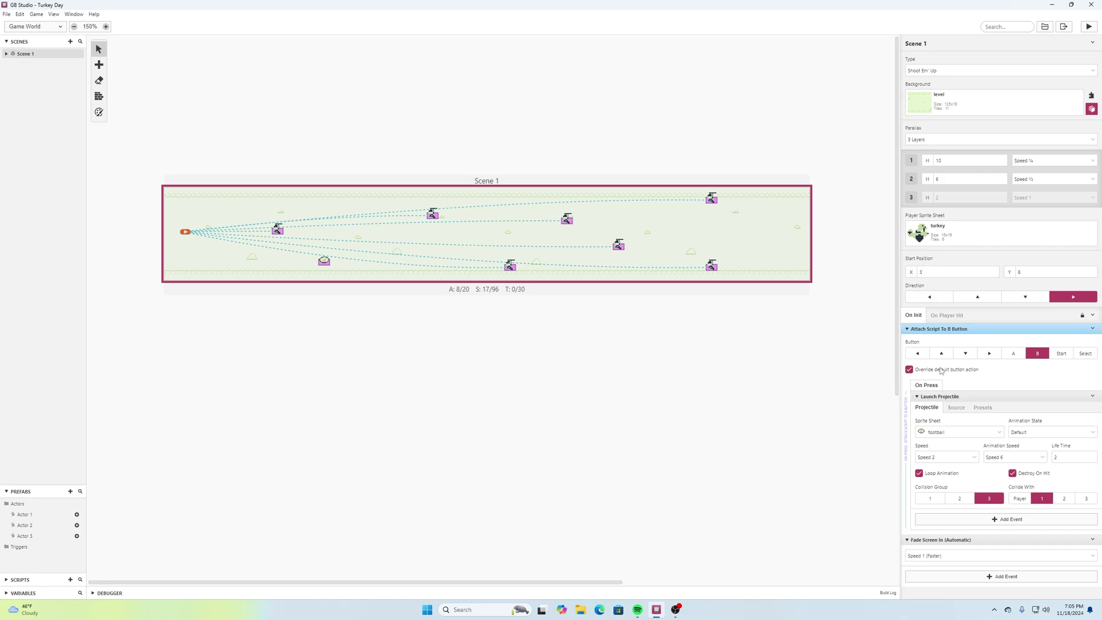
# - Add an If Variable Compare With Value event testing $footballs Greater Than 0 to B's script
pyautogui.click(976, 577)
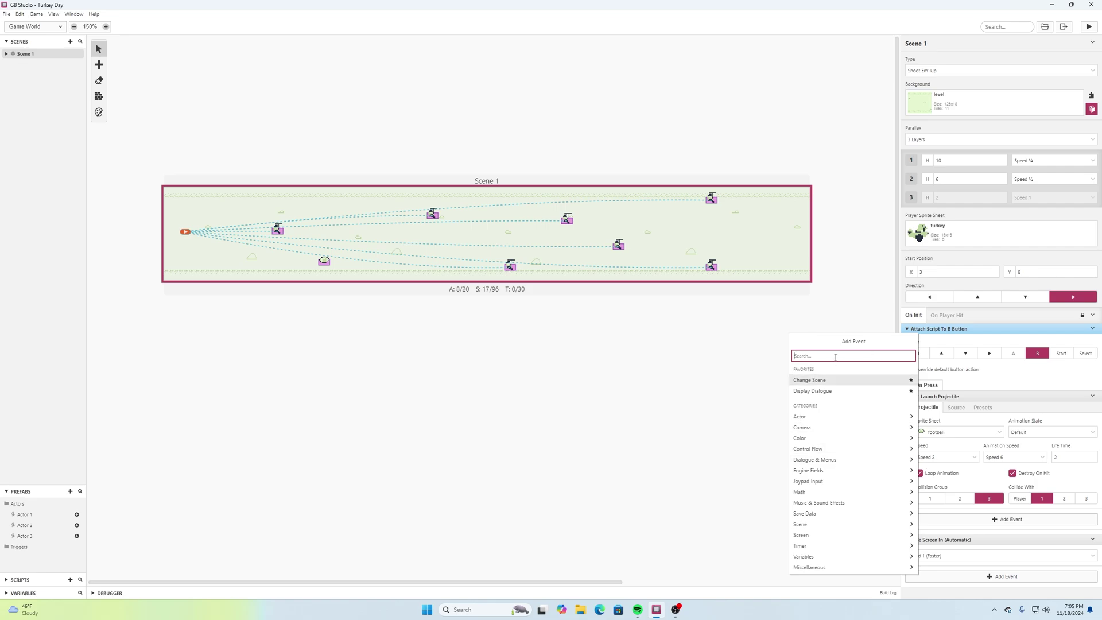
pyautogui.write('compare varia')
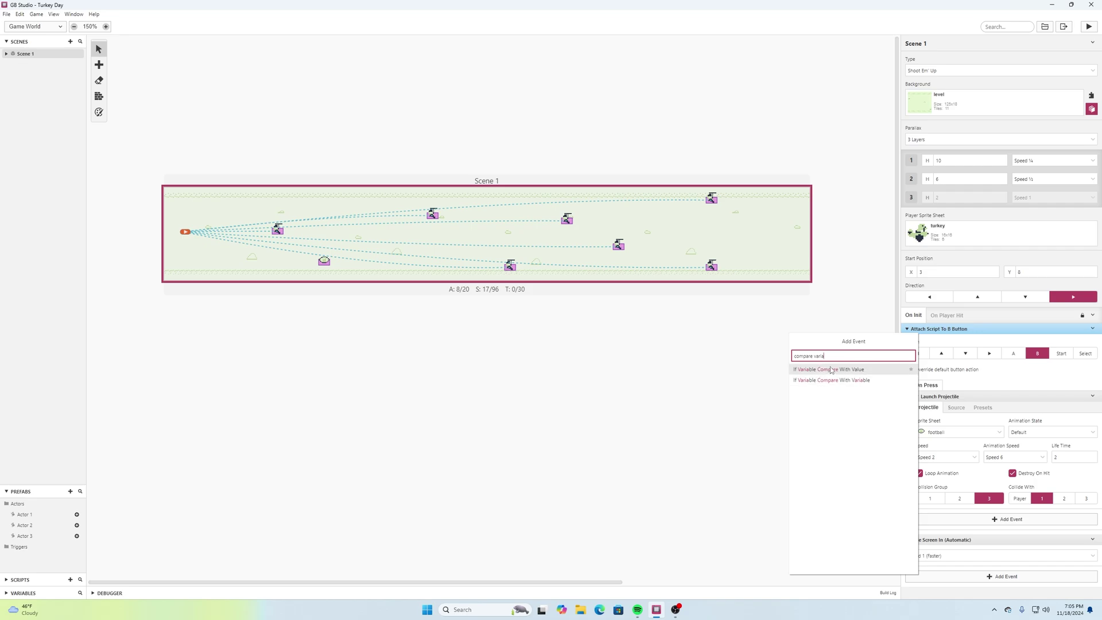
pyautogui.click(831, 371)
pyautogui.scroll(-2, 976, 431)
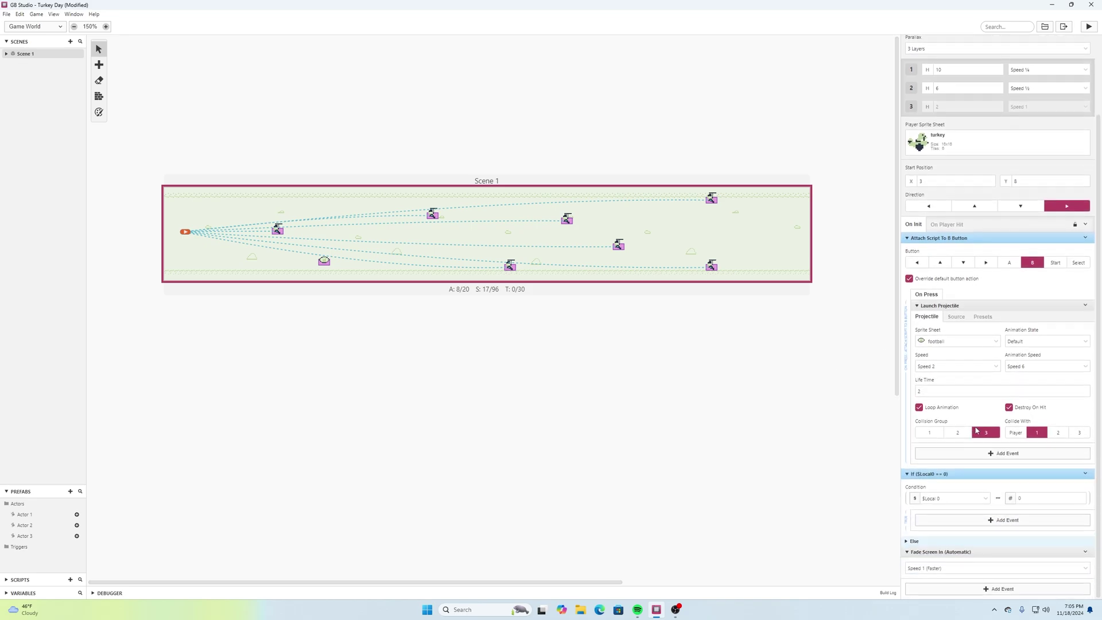
pyautogui.click(987, 498)
pyautogui.scroll(-3, 947, 540)
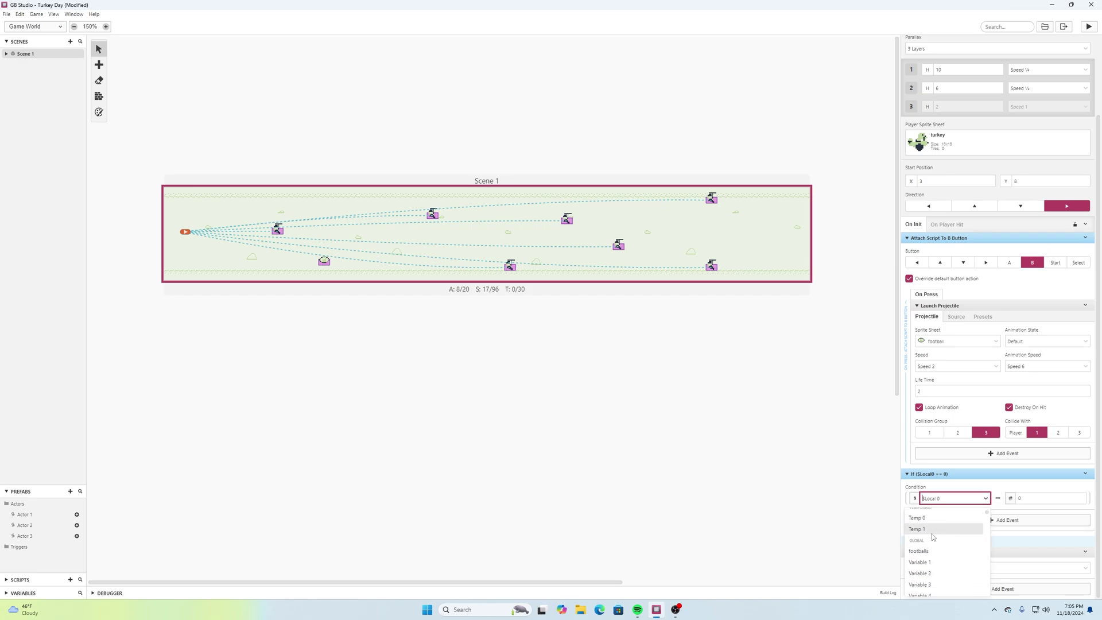
pyautogui.click(921, 552)
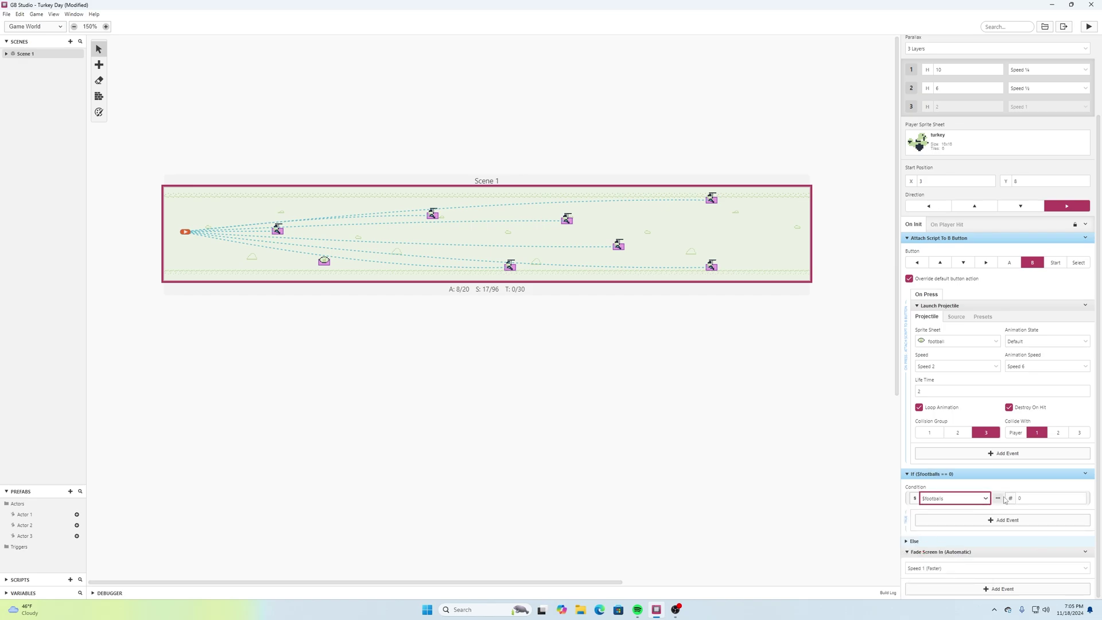
pyautogui.click(1082, 498)
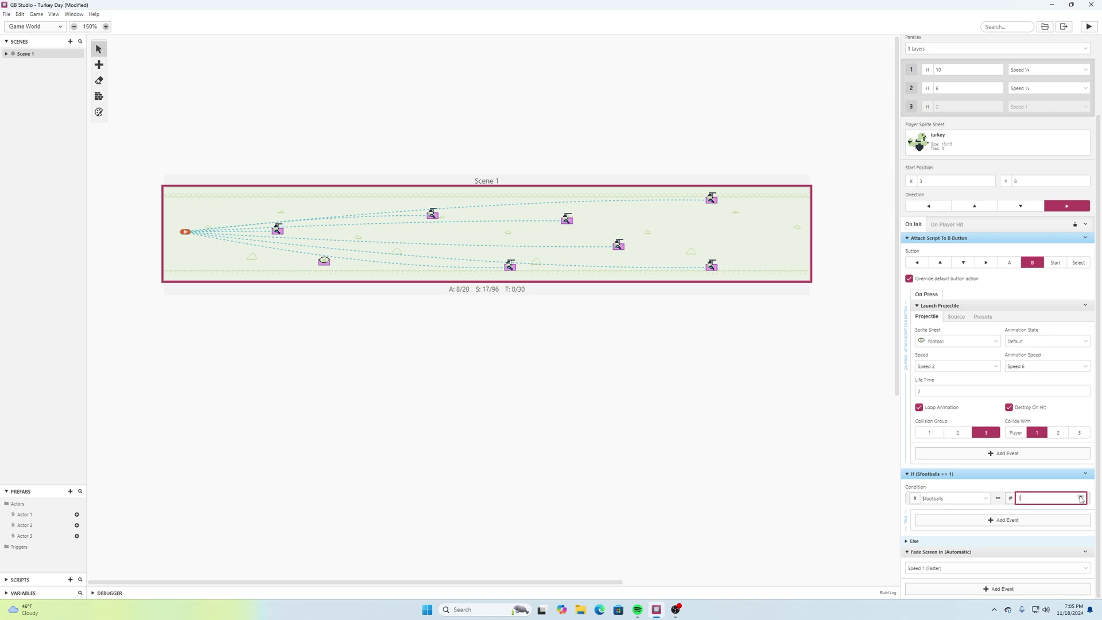
pyautogui.click(998, 500)
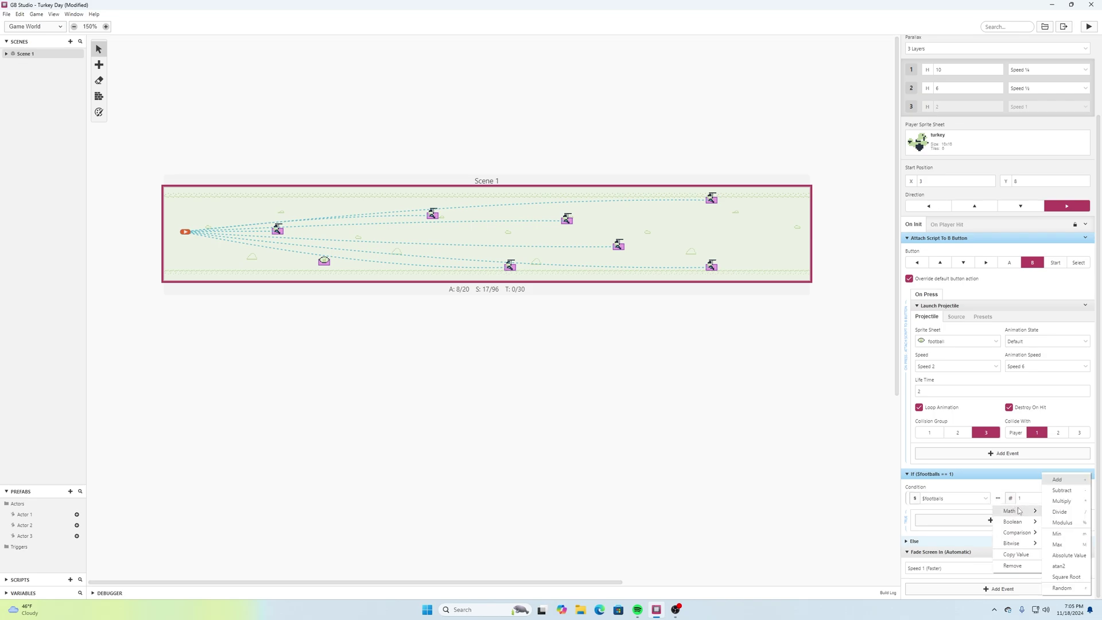
pyautogui.moveTo(1022, 521)
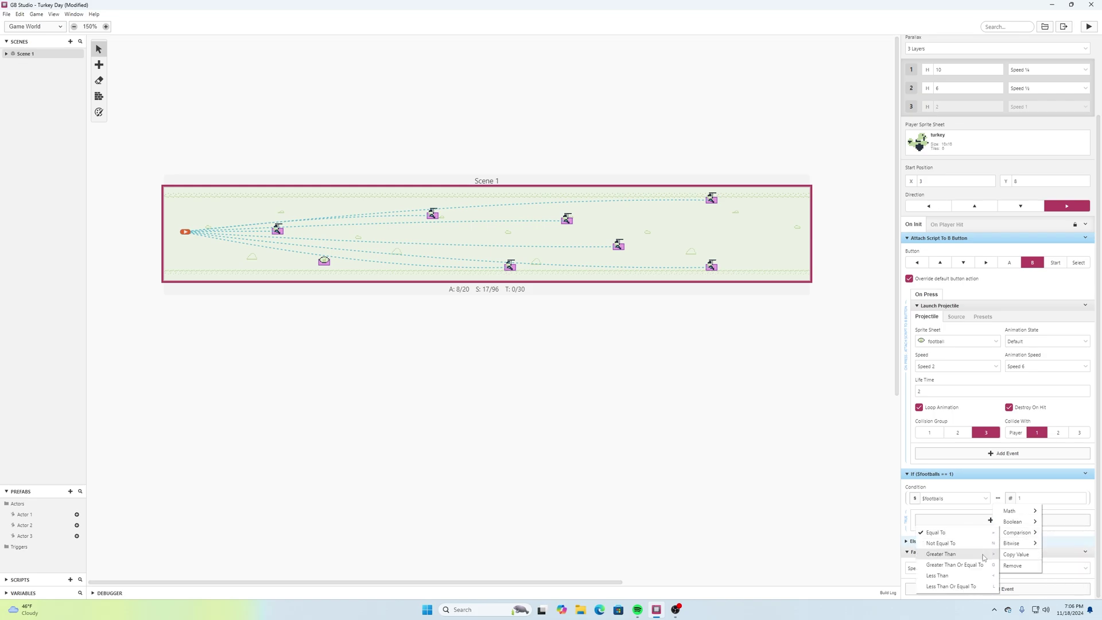
pyautogui.click(982, 555)
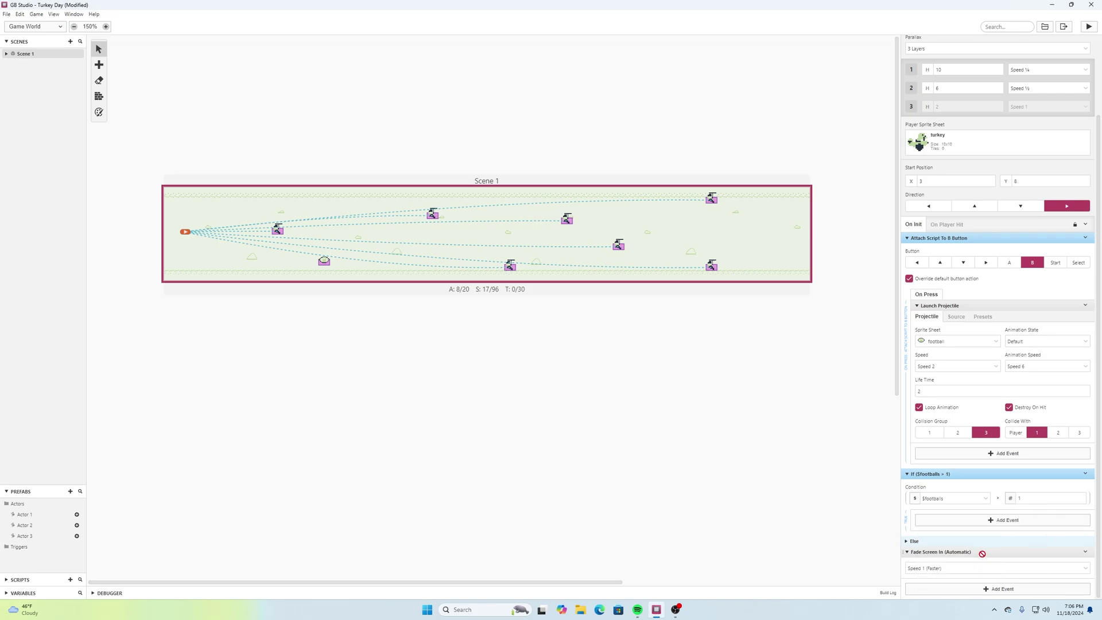
pyautogui.click(1029, 499)
# - Move the If $footballs > 0 block into On Press and nest the football launch inside it
pyautogui.moveTo(967, 476); pyautogui.dragTo(992, 523)
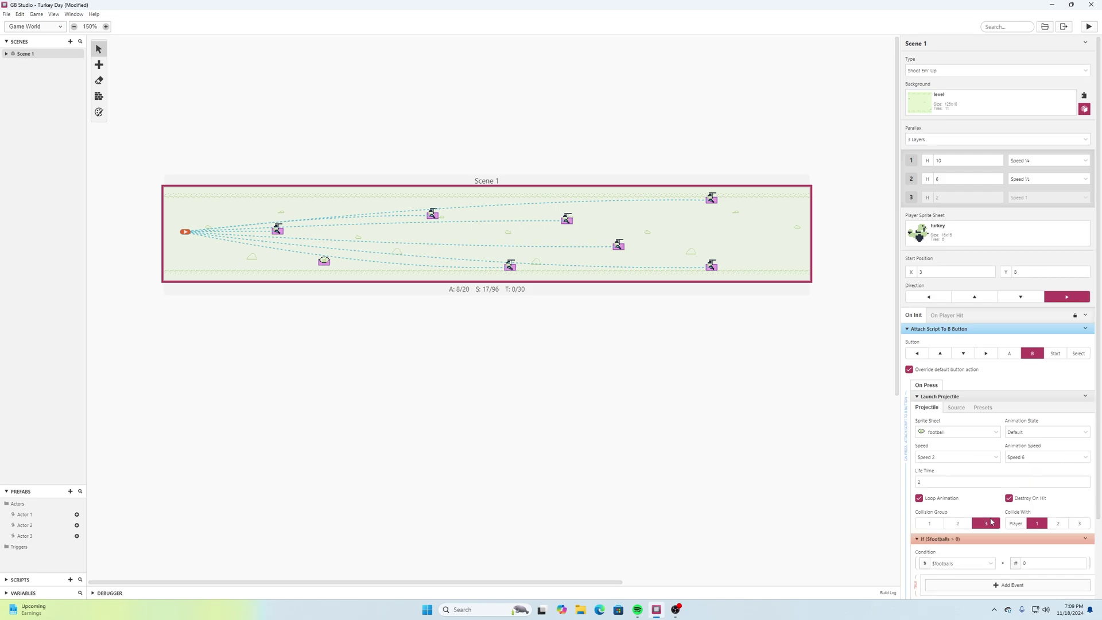
pyautogui.scroll(-2, 990, 472)
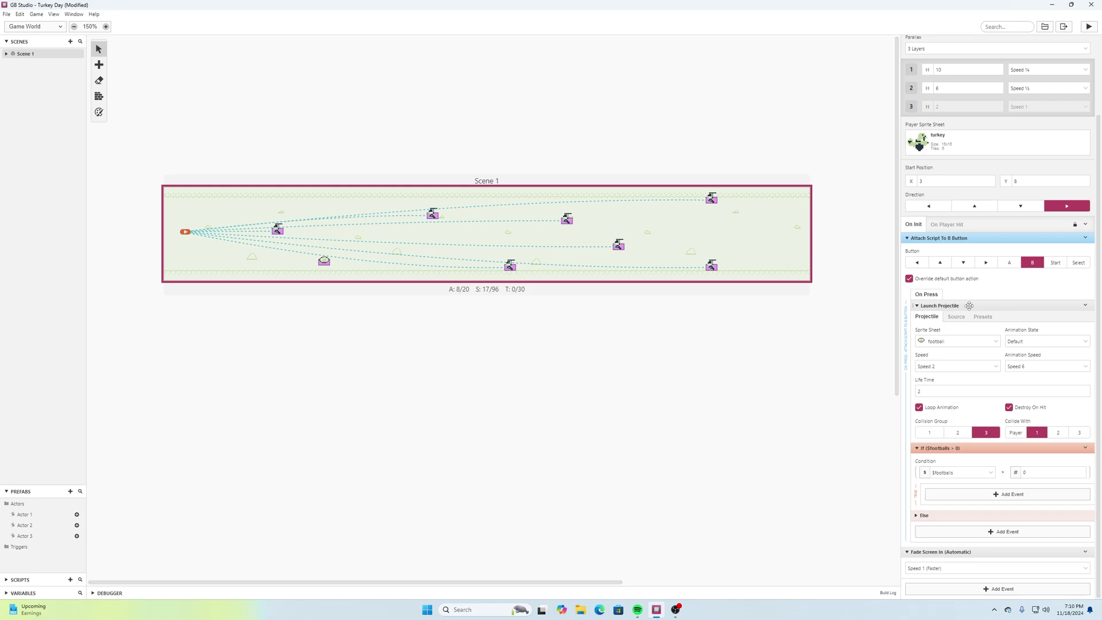
pyautogui.moveTo(970, 306); pyautogui.dragTo(980, 440)
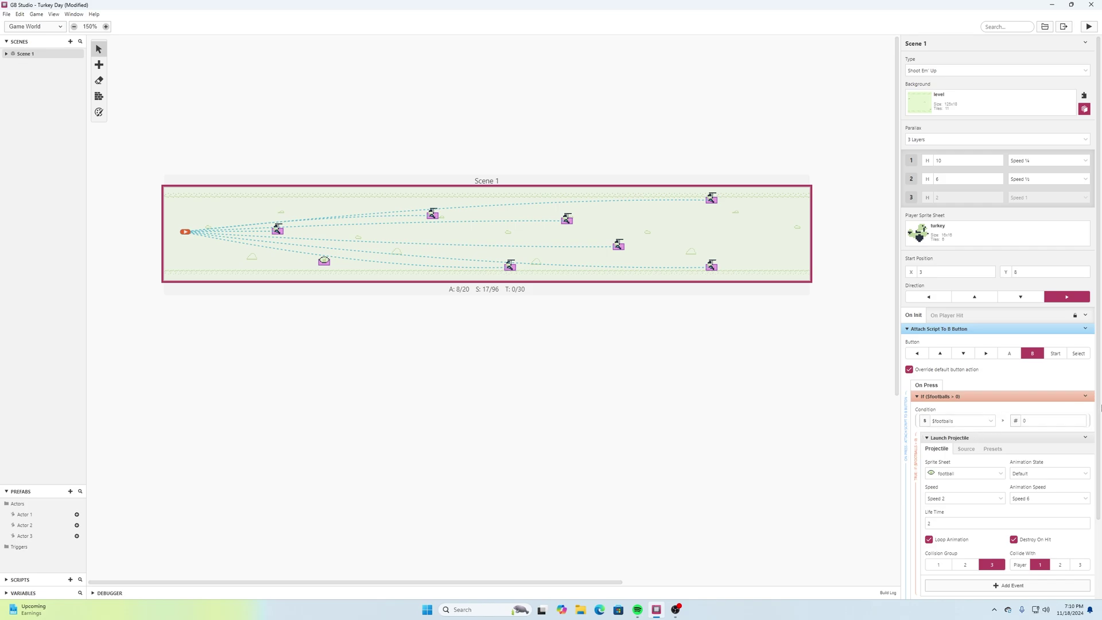
# - Save the project and run Turkey Day again
pyautogui.click(7, 14)
pyautogui.click(16, 58)
pyautogui.click(1090, 25)
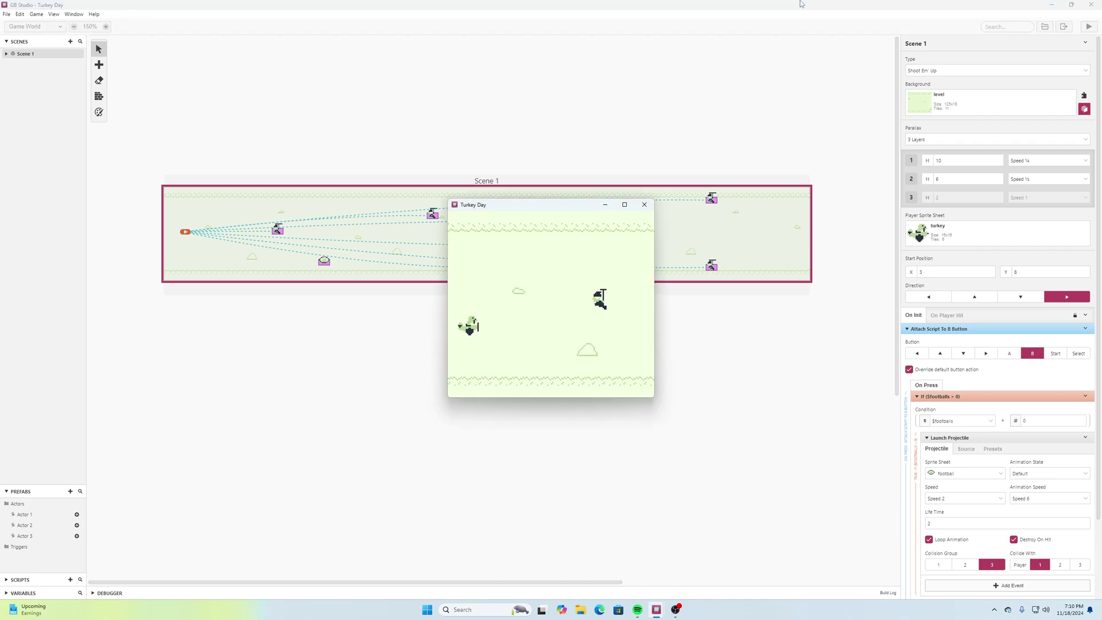
# - Steer the turkey down and up while firing footballs at the enemies with B
pyautogui.press('Down')
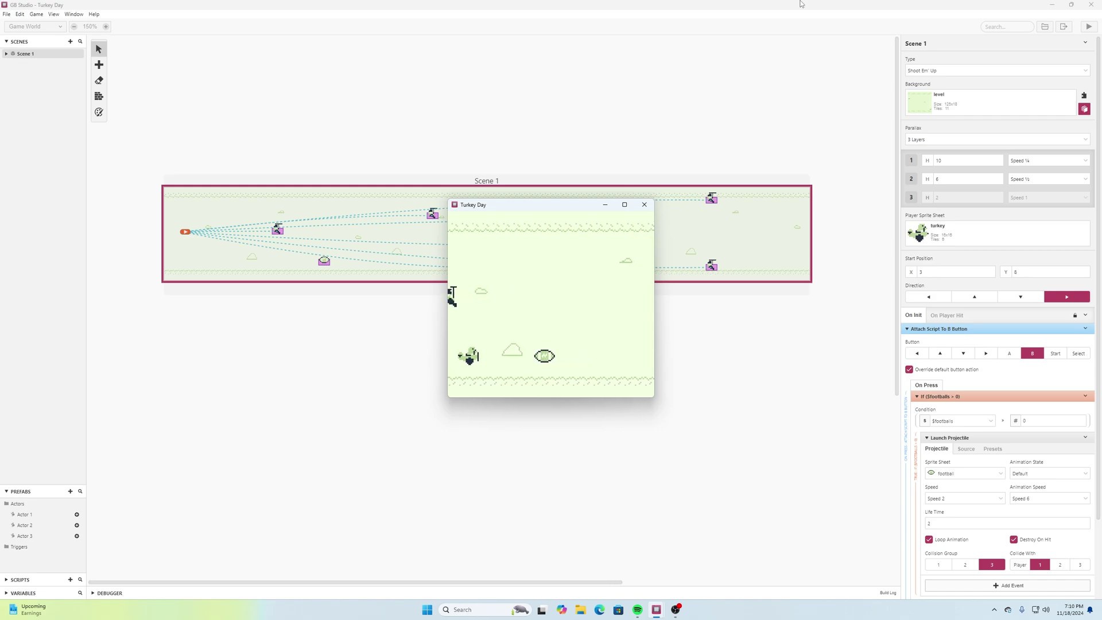
pyautogui.press('Up')
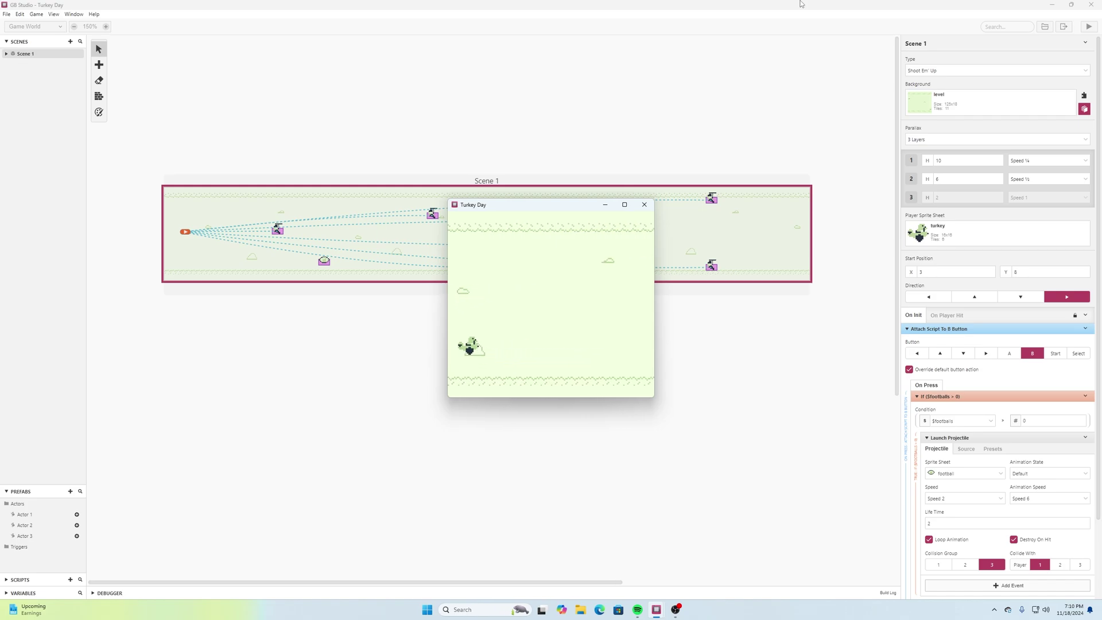
pyautogui.press('Up')
pyautogui.press('x')
pyautogui.press('x')
pyautogui.press('x')
pyautogui.press('x')
pyautogui.press('x')
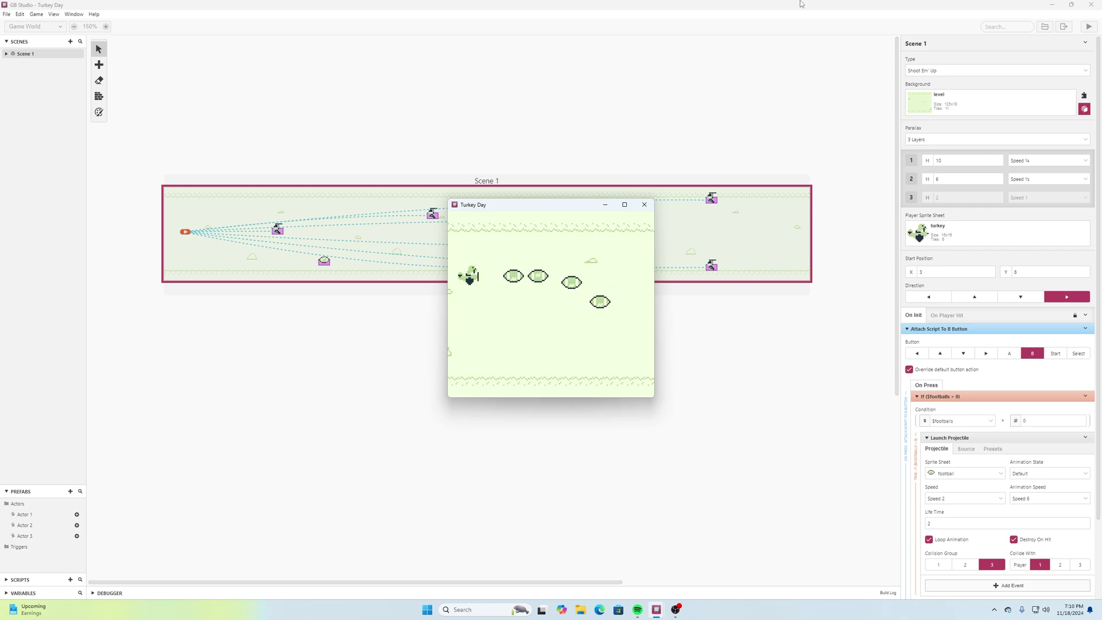
pyautogui.press('Down')
pyautogui.press('x')
pyautogui.press('x')
pyautogui.press('x')
pyautogui.press('x')
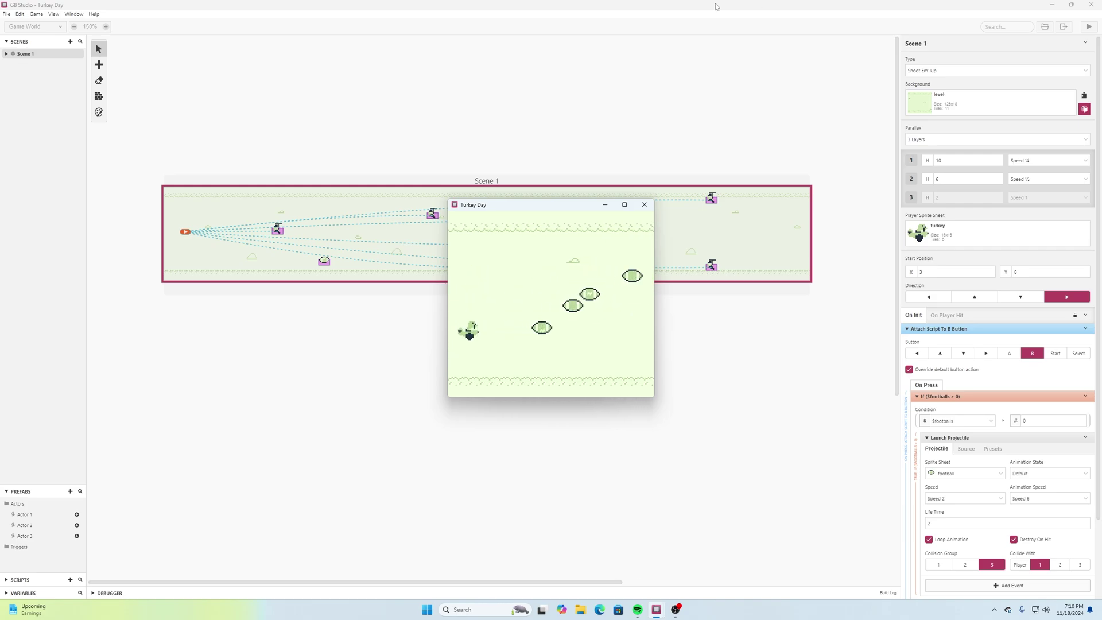
# - Fire a few more footballs, then close the running game window
pyautogui.press('x')
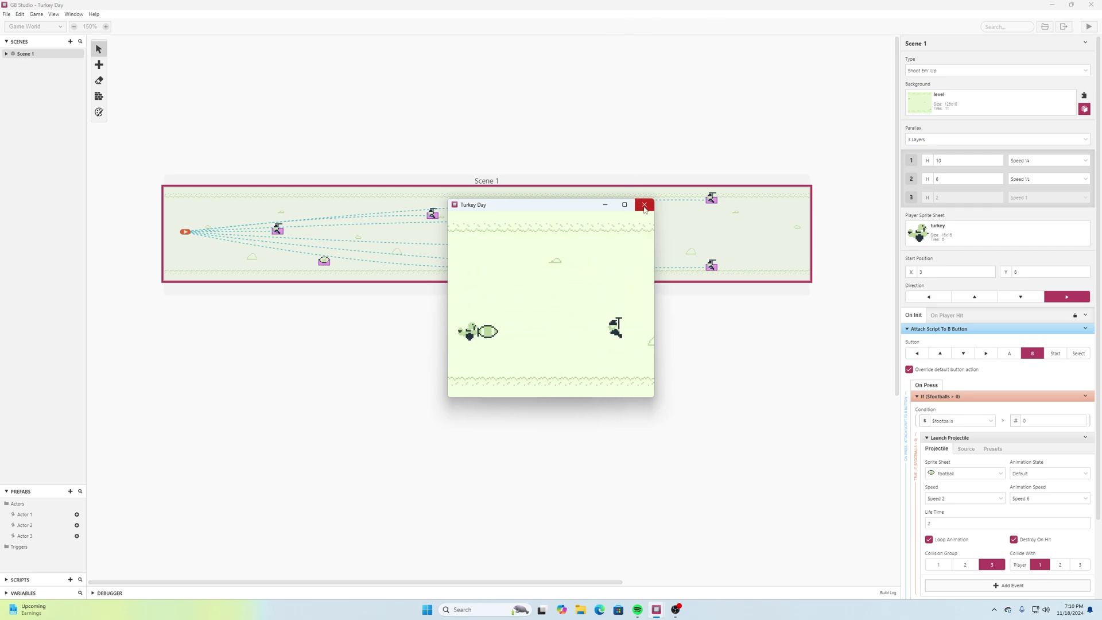
pyautogui.press('x')
pyautogui.press('x')
pyautogui.click(644, 205)
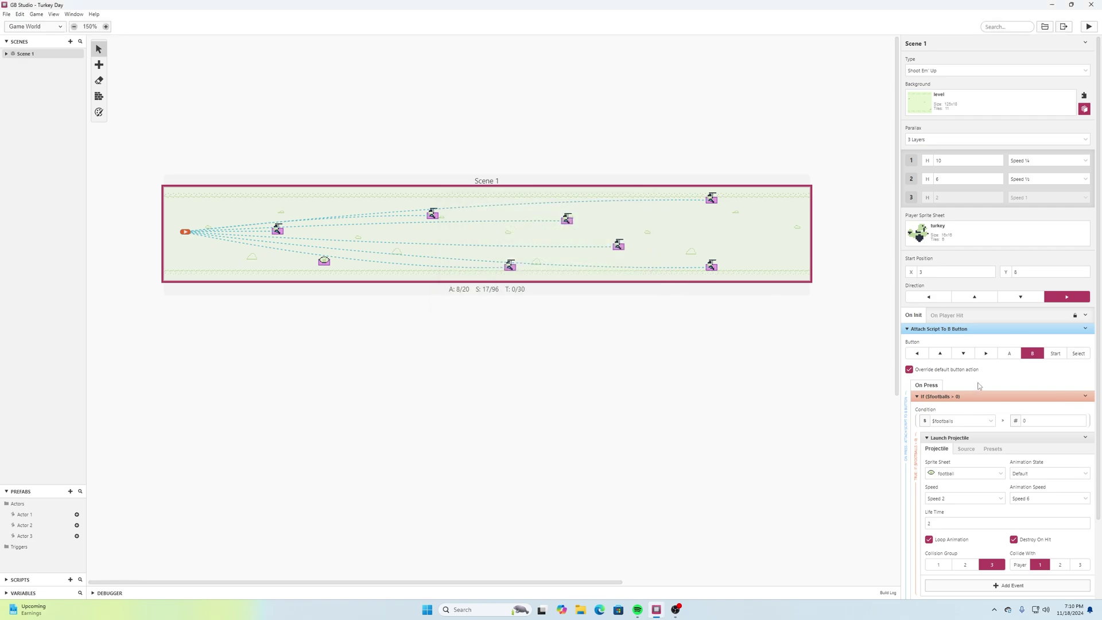
# - Add a Decrement Variable event for $footballs to the B-button script and save
pyautogui.scroll(-2, 979, 386)
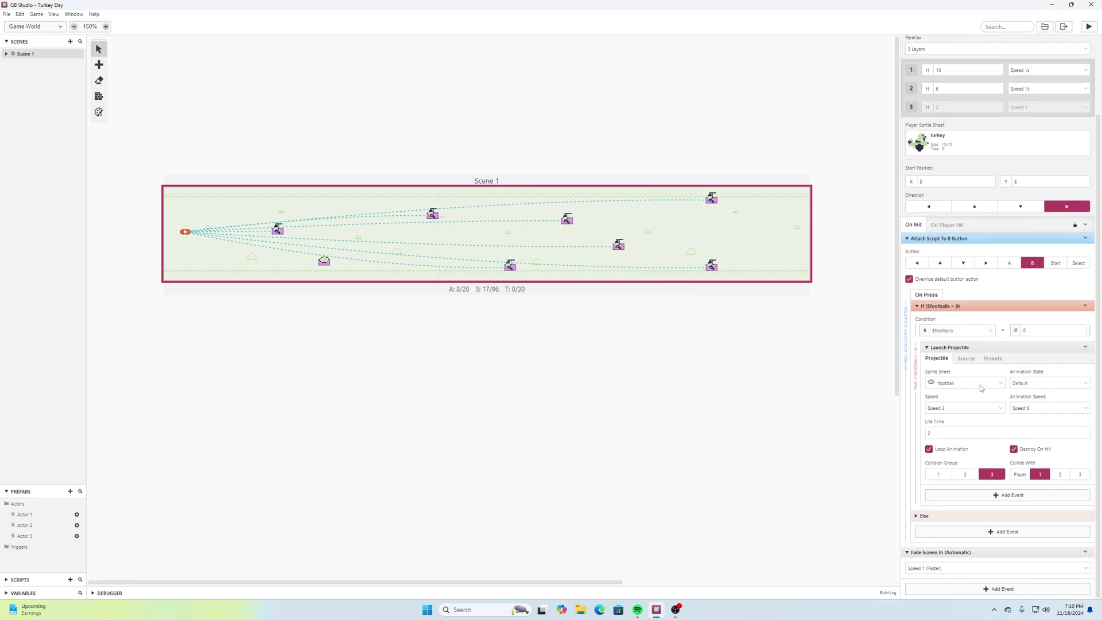
pyautogui.click(1007, 496)
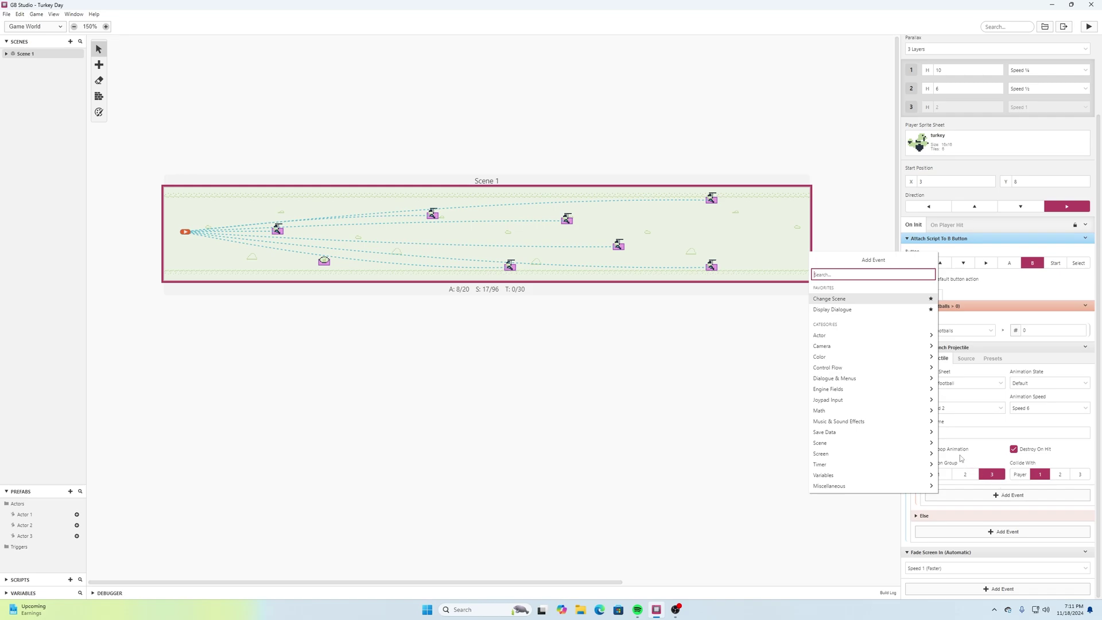
pyautogui.write('decreme')
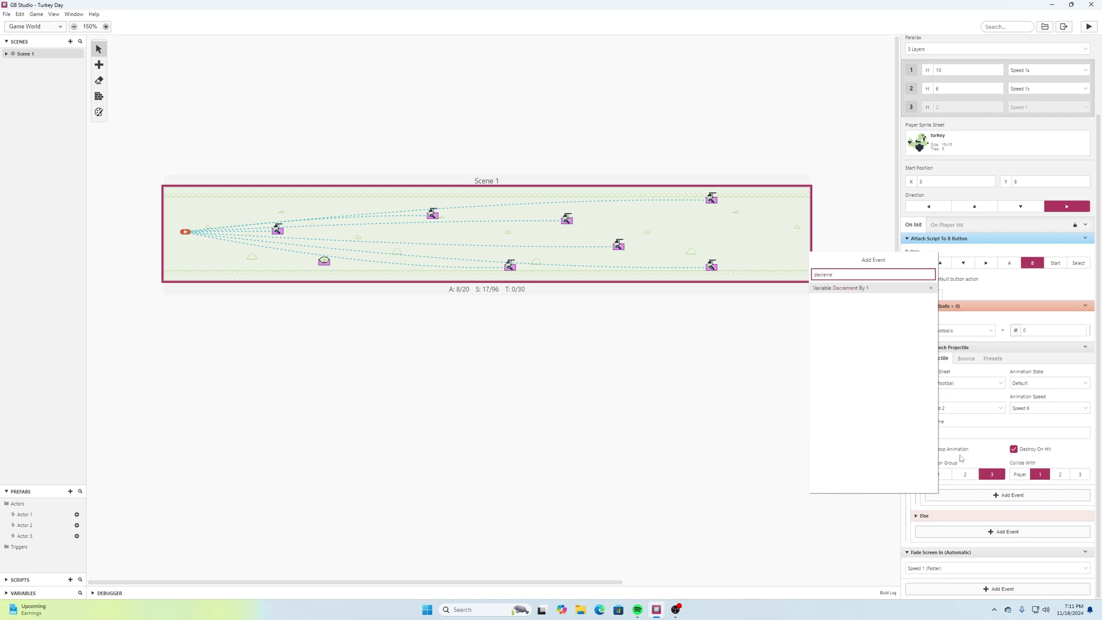
pyautogui.click(825, 288)
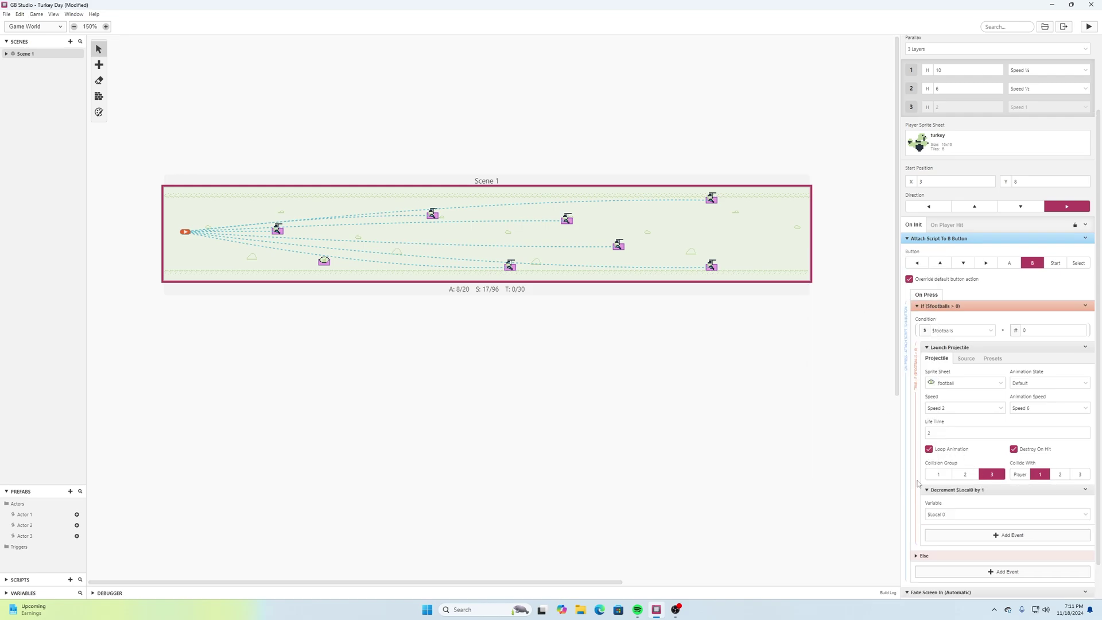
pyautogui.click(1086, 515)
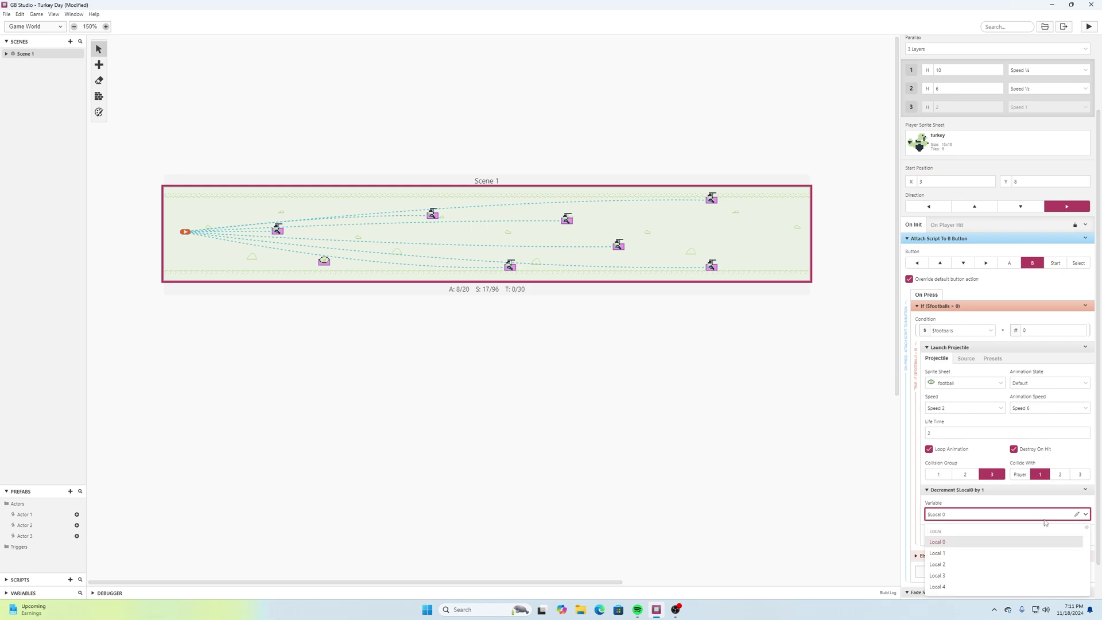
pyautogui.press('Down')
pyautogui.press('Down')
pyautogui.press('Down')
pyautogui.press('Down')
pyautogui.press('Down')
pyautogui.press('Down')
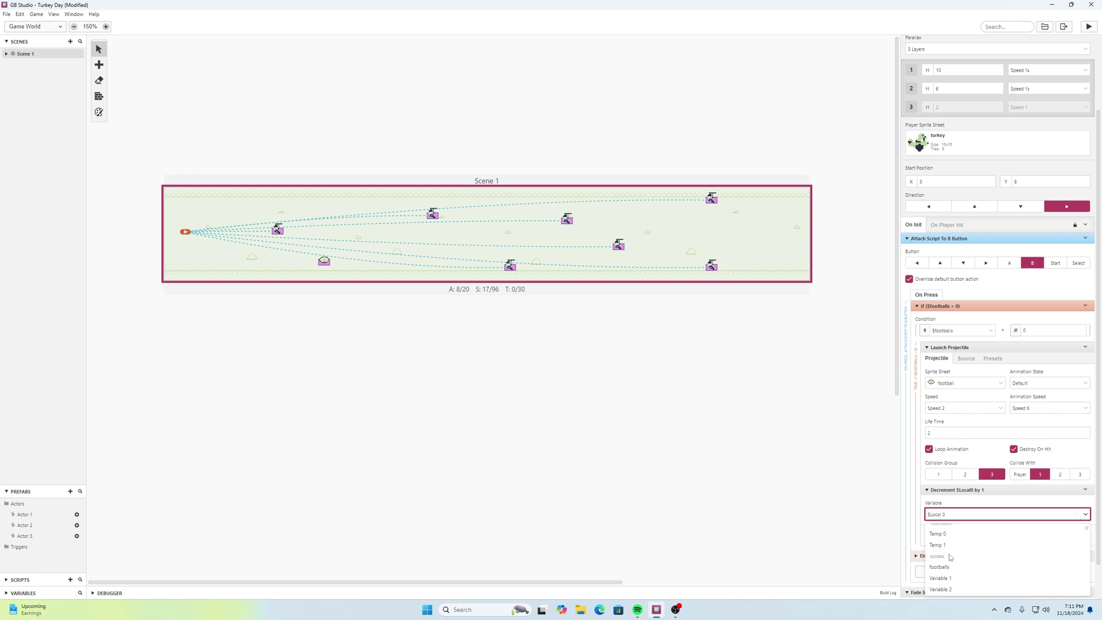
pyautogui.scroll(-1, 954, 552)
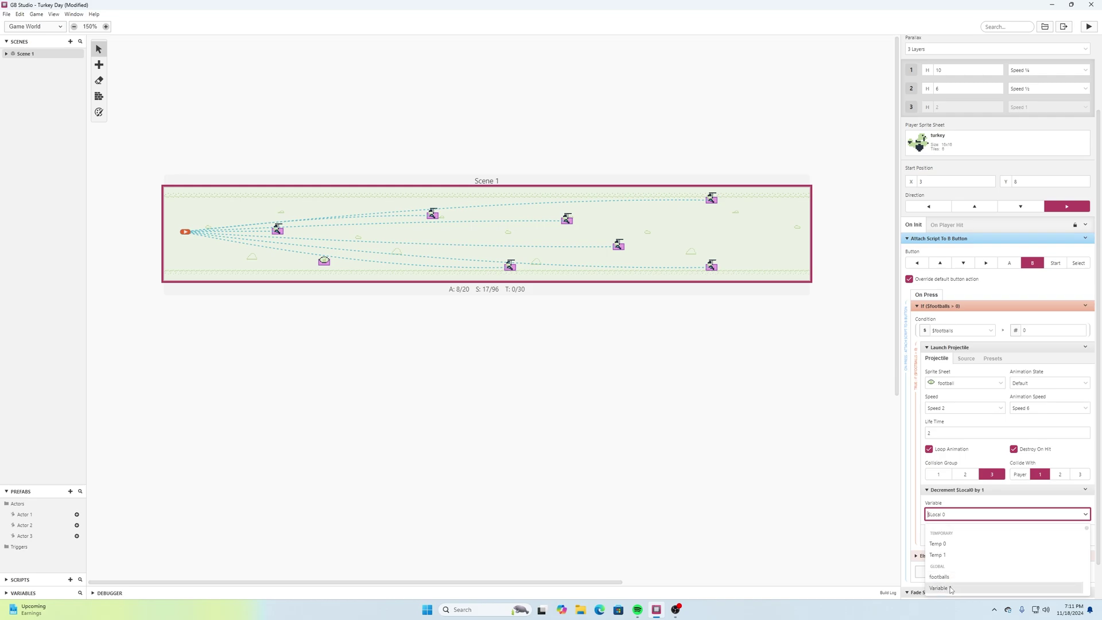
pyautogui.click(951, 578)
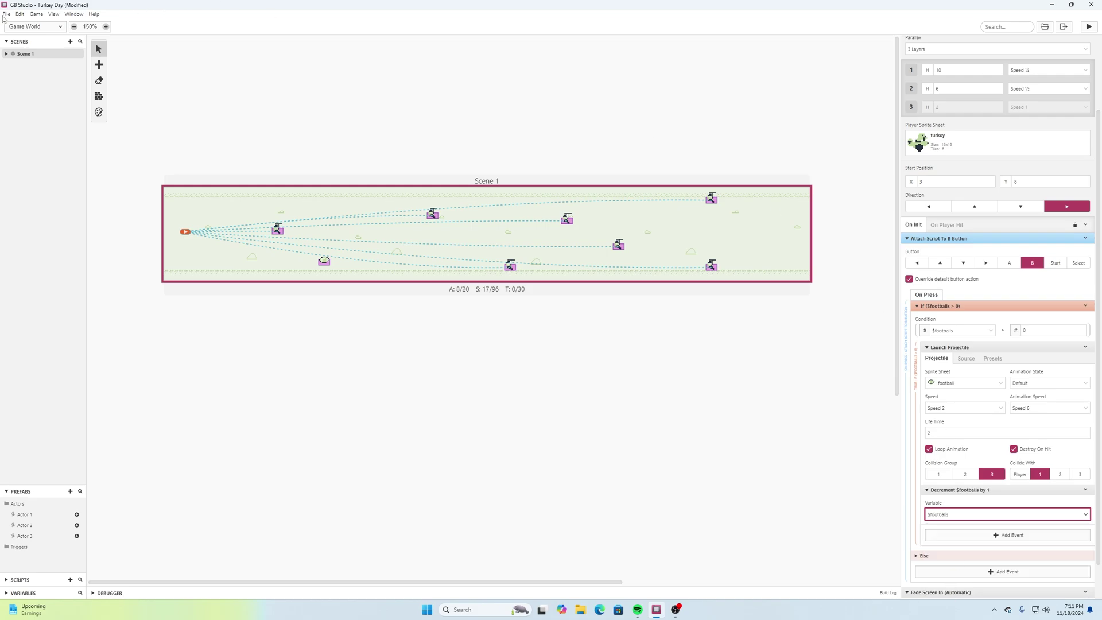
pyautogui.click(6, 14)
# - Run the game, steering the turkey up and down and throwing a football at the enemy
pyautogui.click(1090, 26)
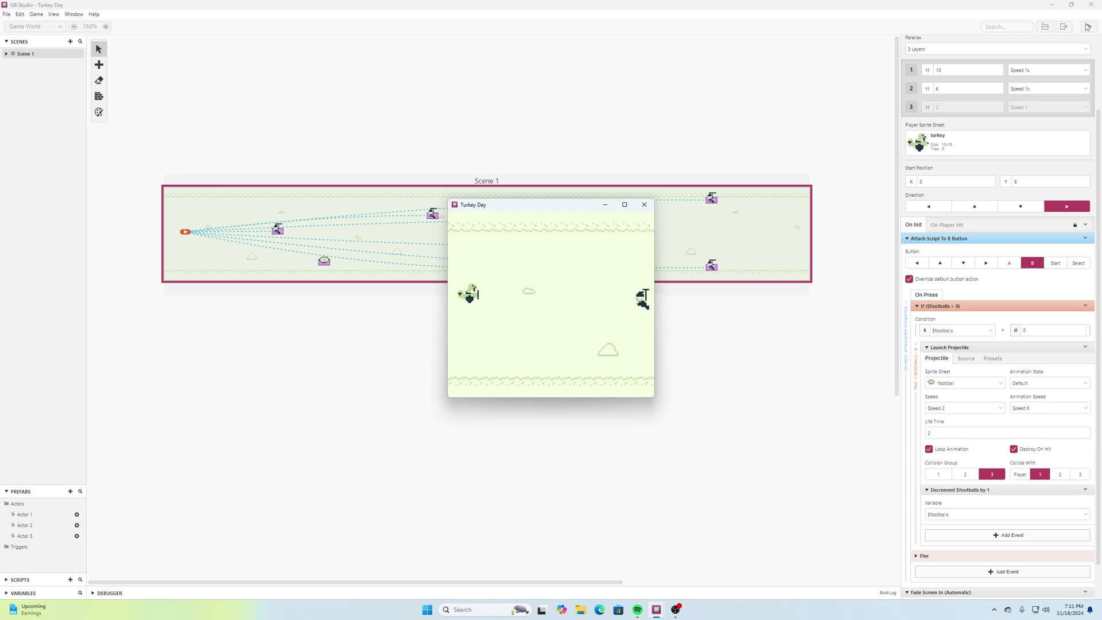
pyautogui.press('Down')
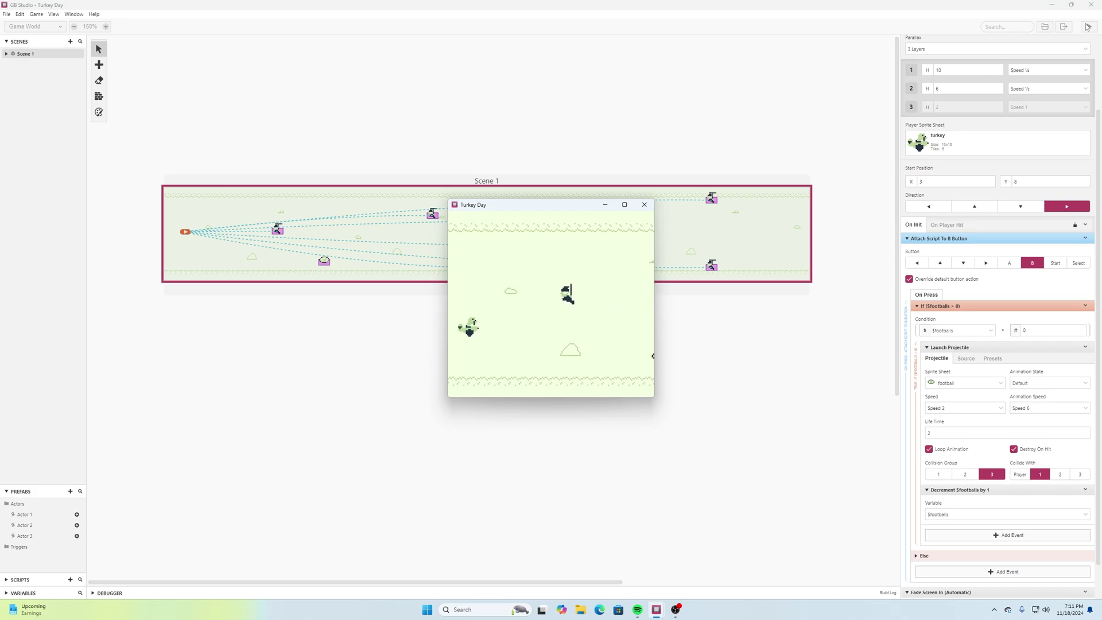
pyautogui.press('Down')
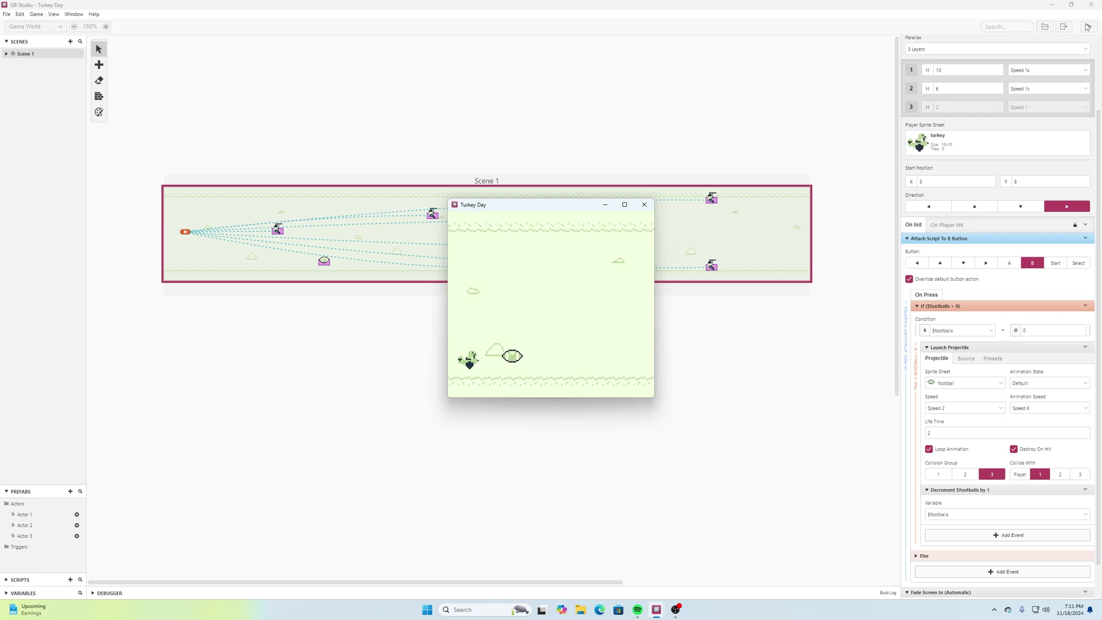
pyautogui.press('Up')
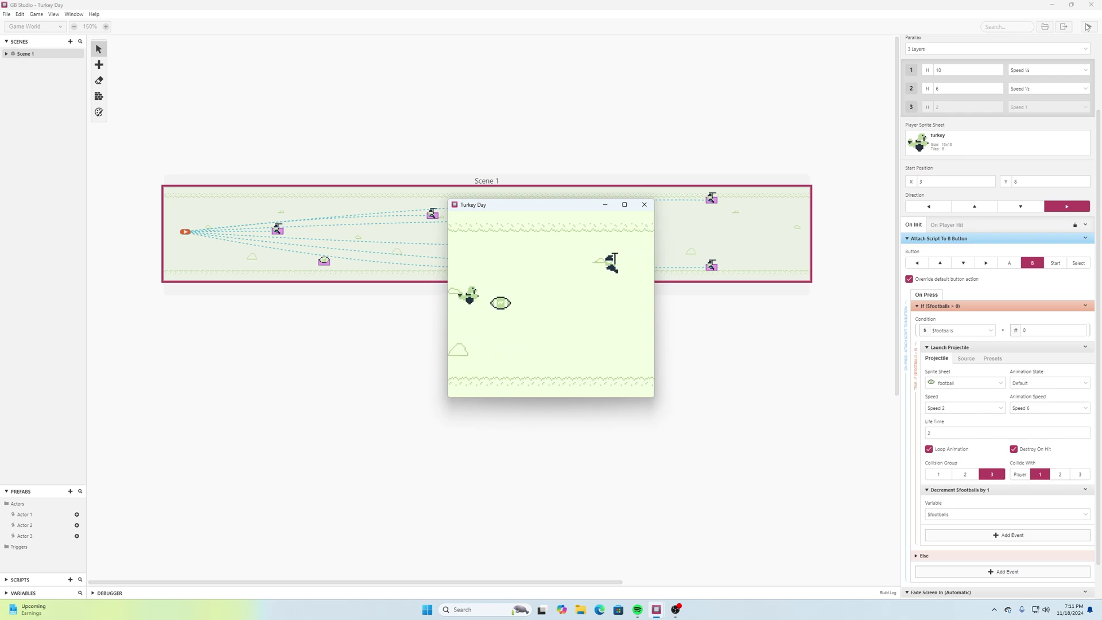
pyautogui.press('x')
pyautogui.press('Down')
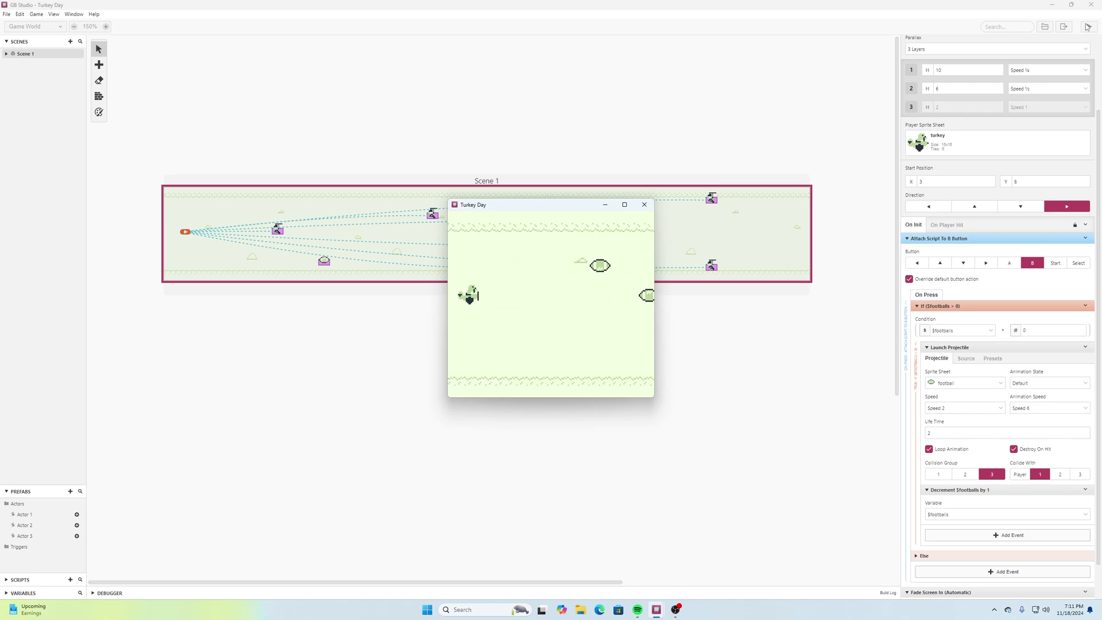
pyautogui.press('Down')
pyautogui.press('Up')
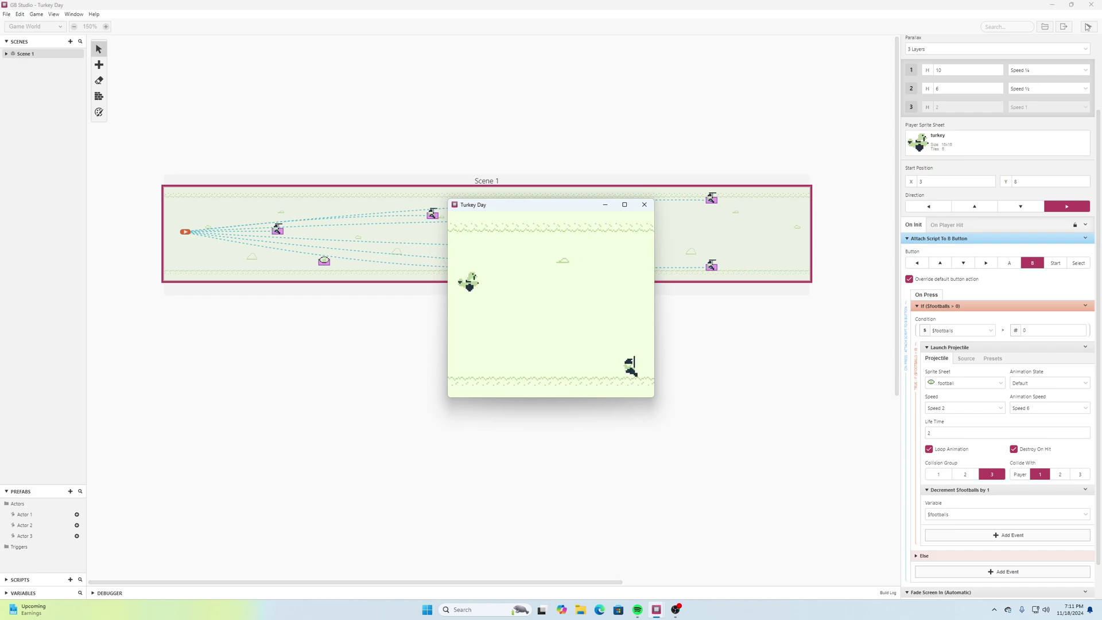
pyautogui.press('Up')
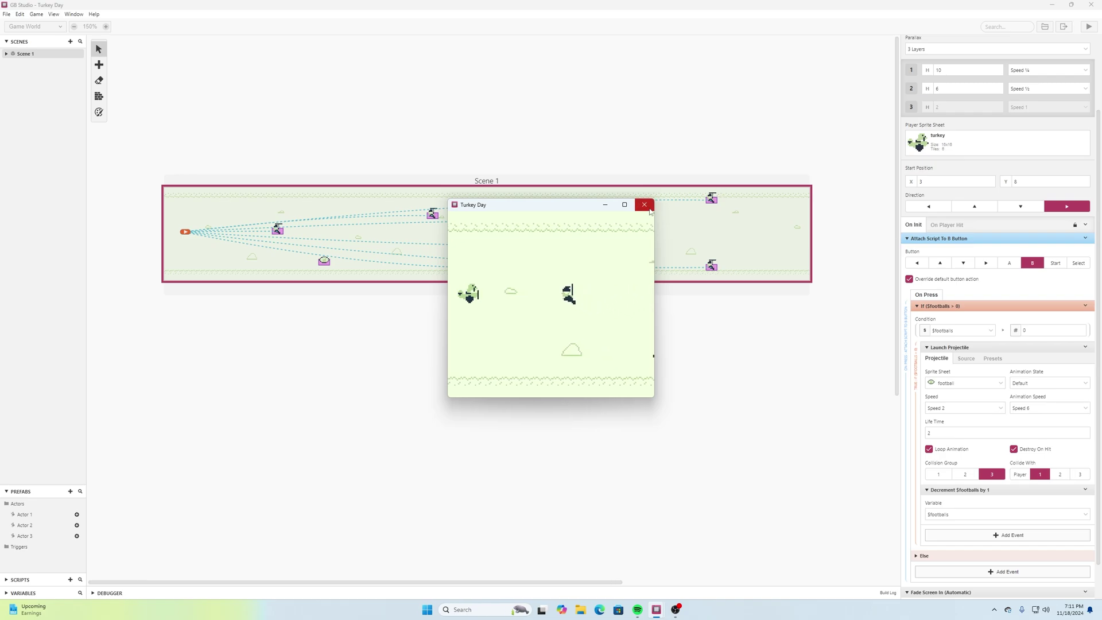
pyautogui.press('Down')
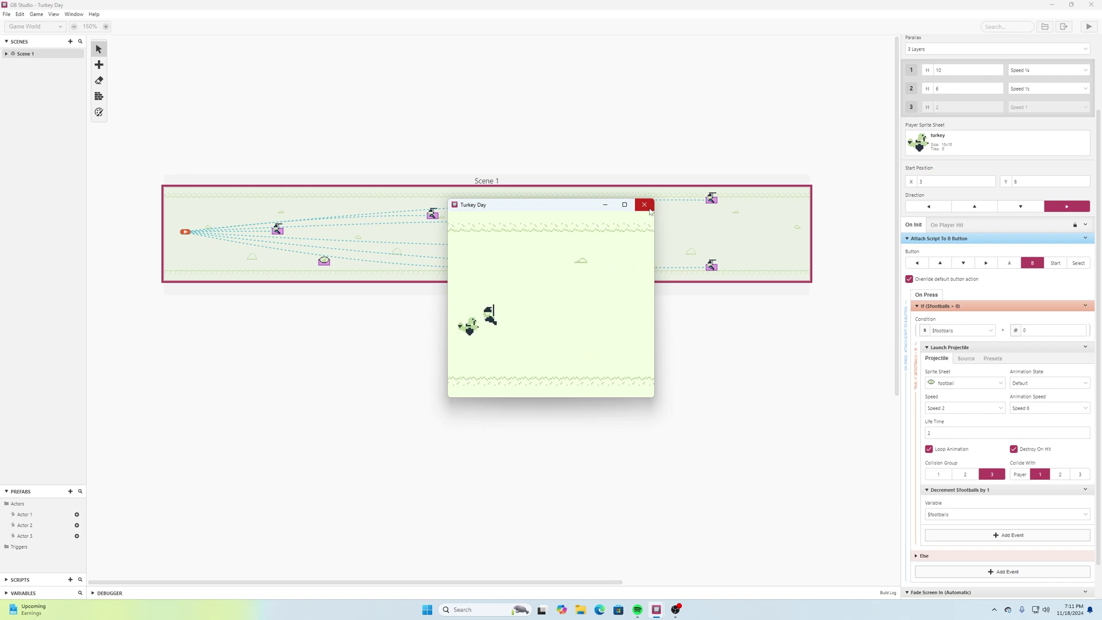
# - Throw more footballs after the restart, then close the game window
pyautogui.press('x')
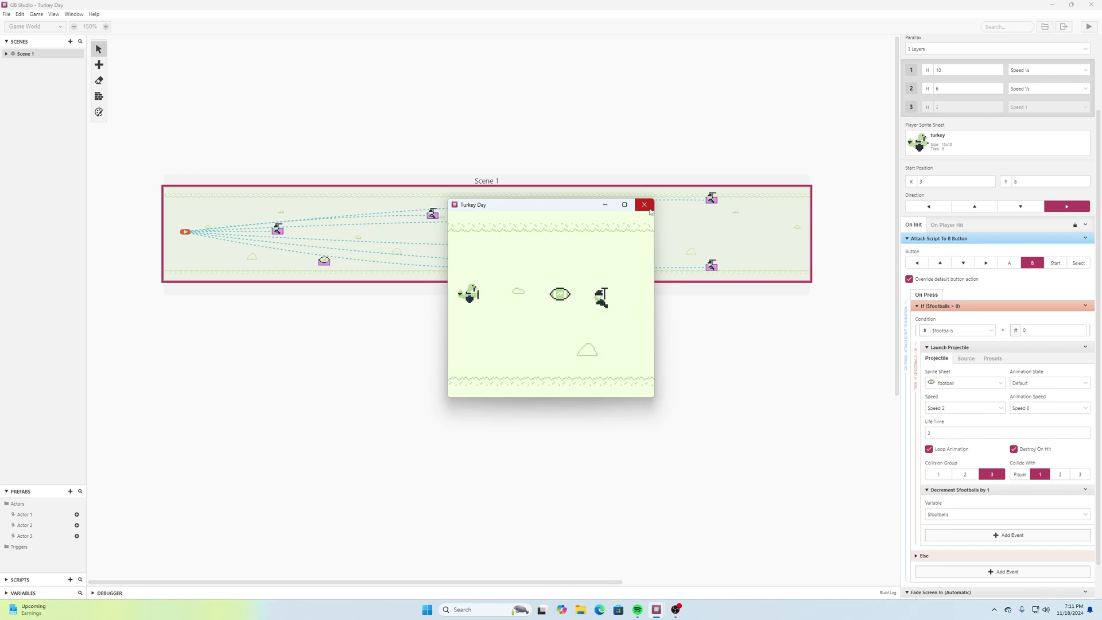
pyautogui.press('x')
pyautogui.press('x')
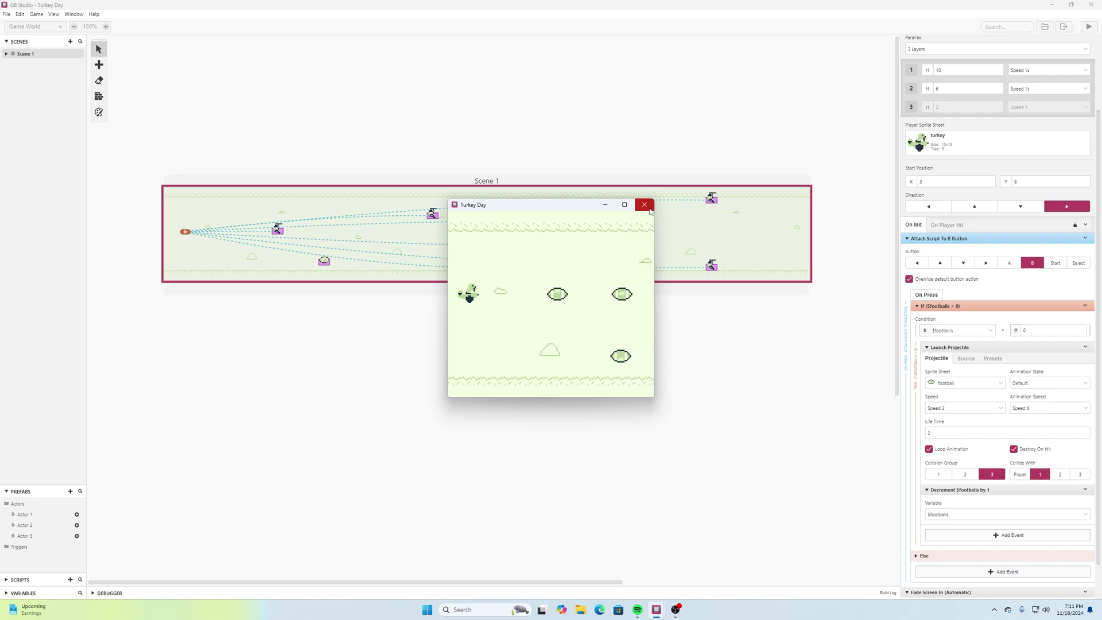
pyautogui.press('Down')
pyautogui.press('Down')
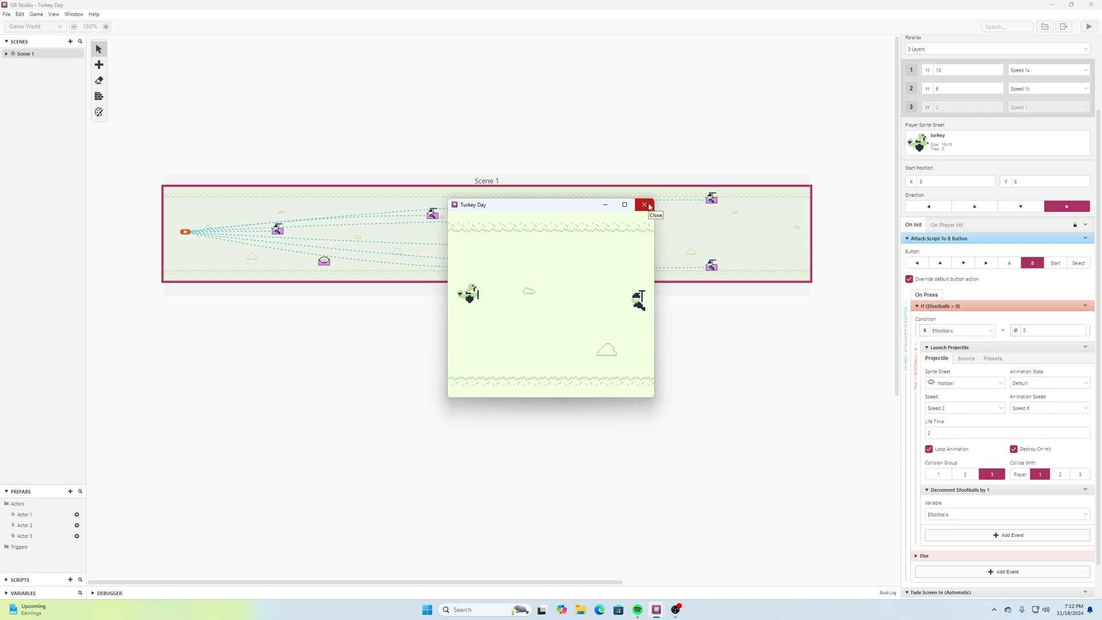
pyautogui.click(644, 205)
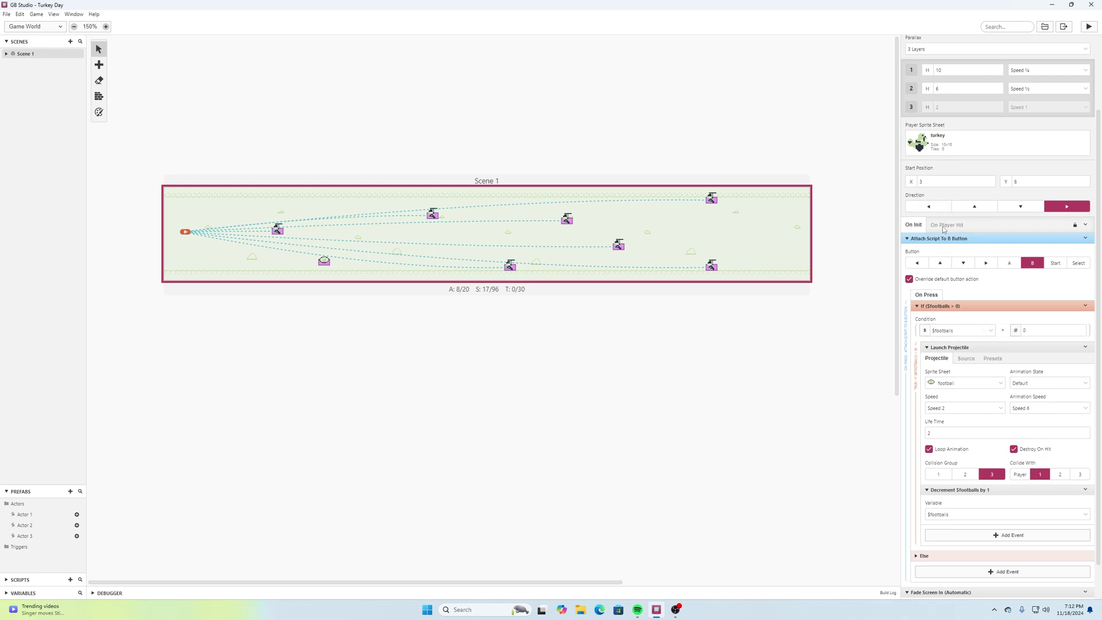
# - Place a copy of the football pickup near the top middle of Scene 1
pyautogui.click(325, 262)
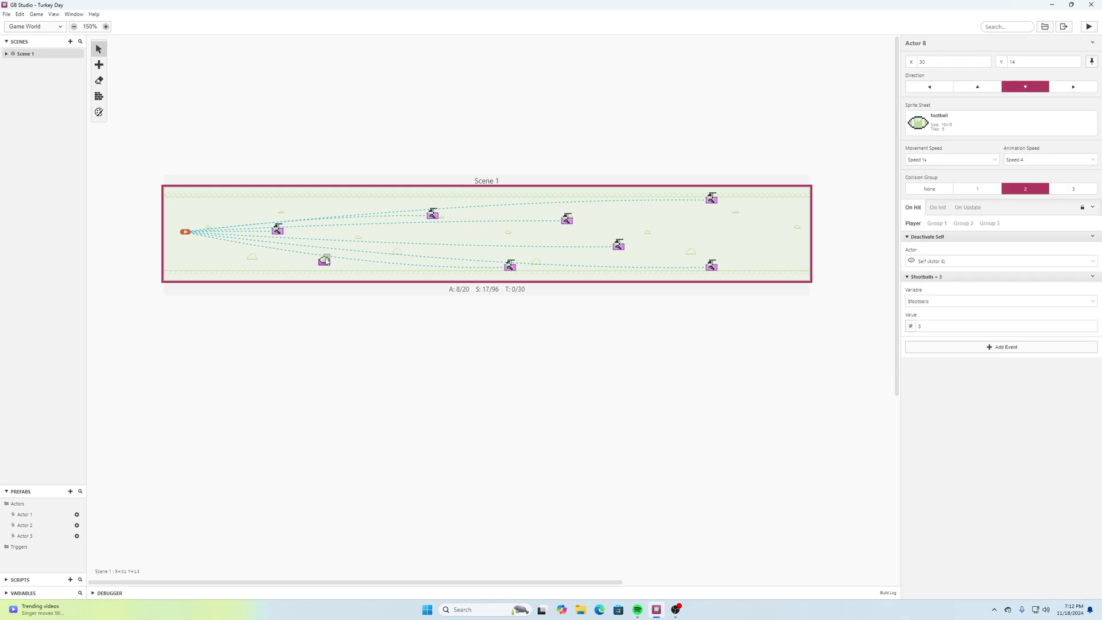
pyautogui.press('a')
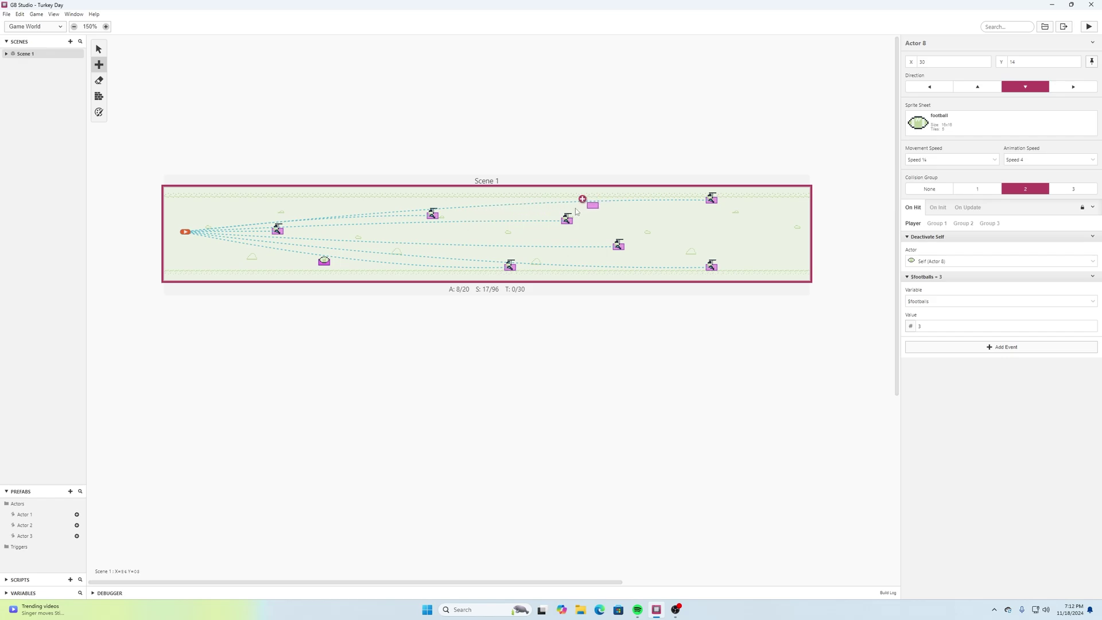
pyautogui.click(510, 210)
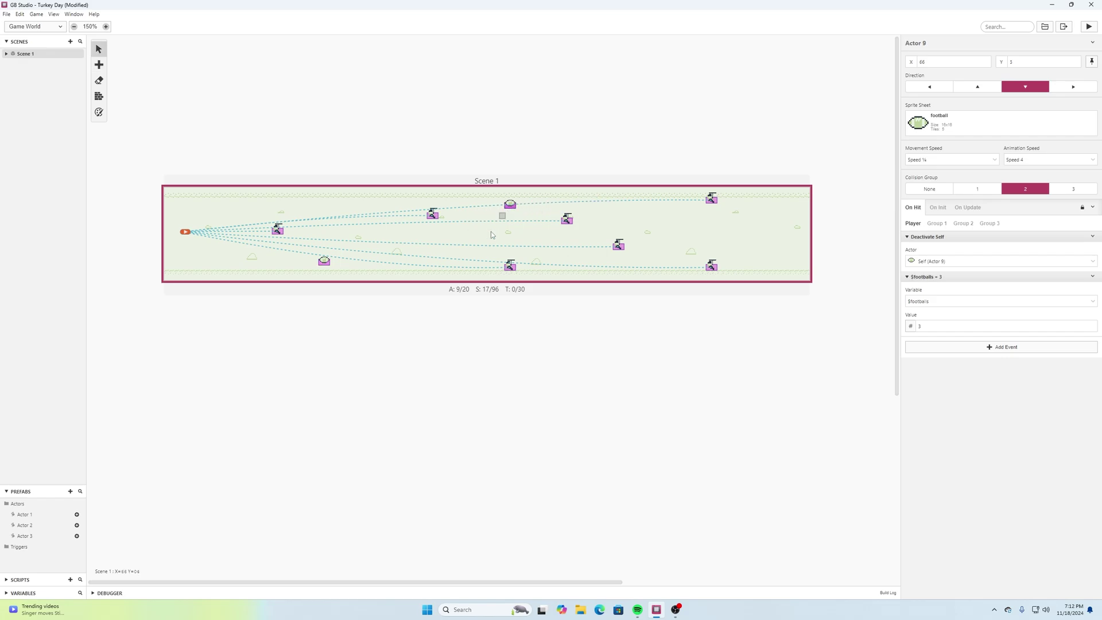
# - Save the project and run Turkey Day
pyautogui.click(7, 14)
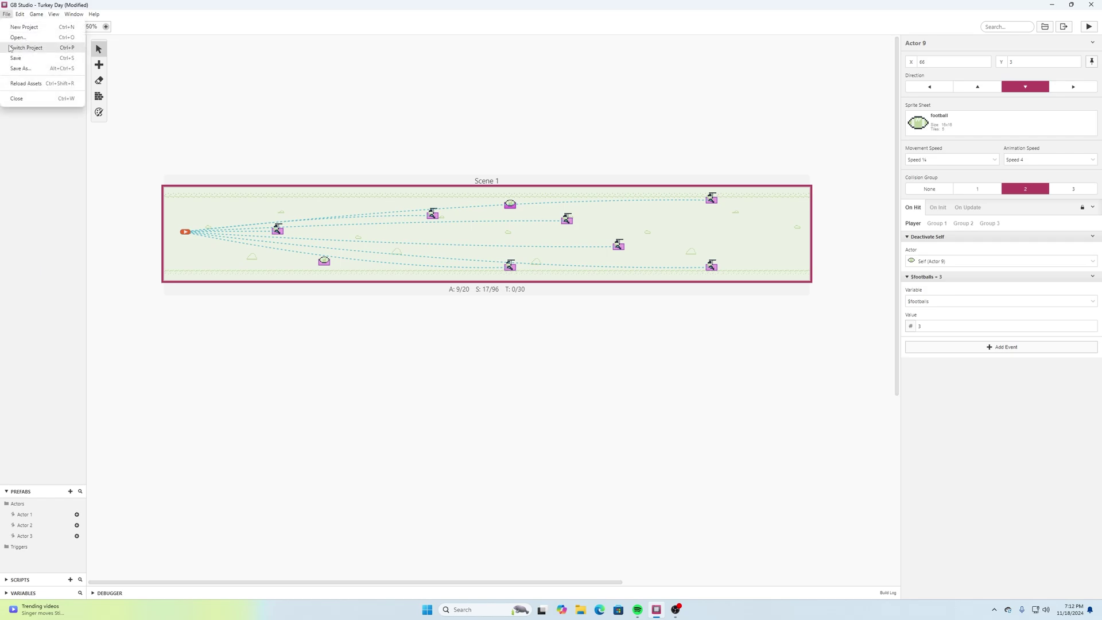
pyautogui.click(14, 55)
pyautogui.click(1083, 27)
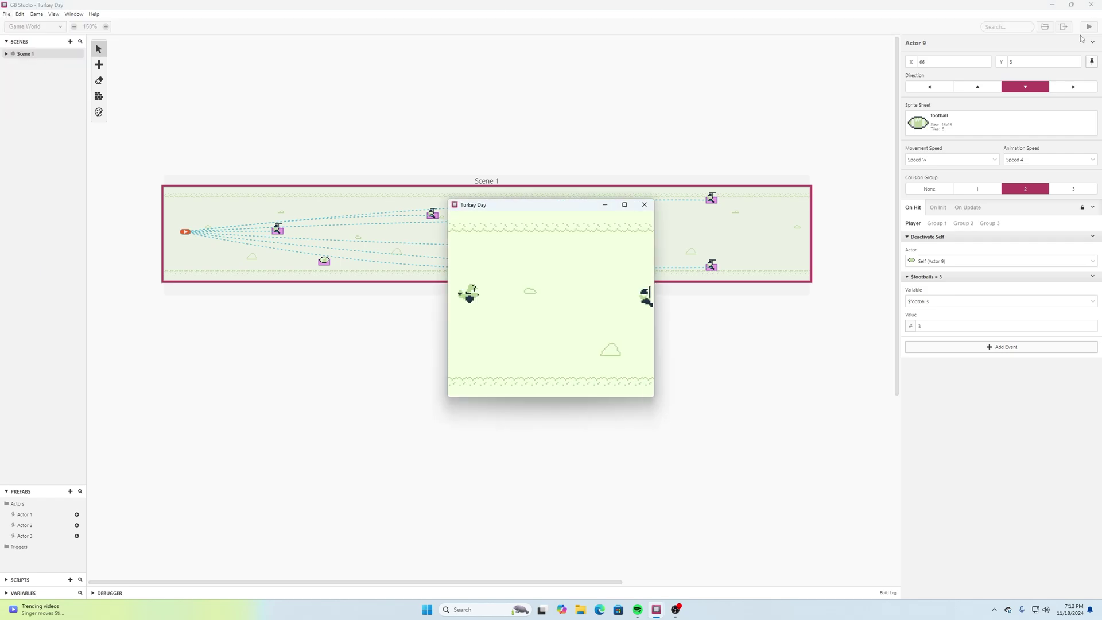
# - Steer the turkey between the bottom, mid-screen and top edge toward the football pickups
pyautogui.press('Down')
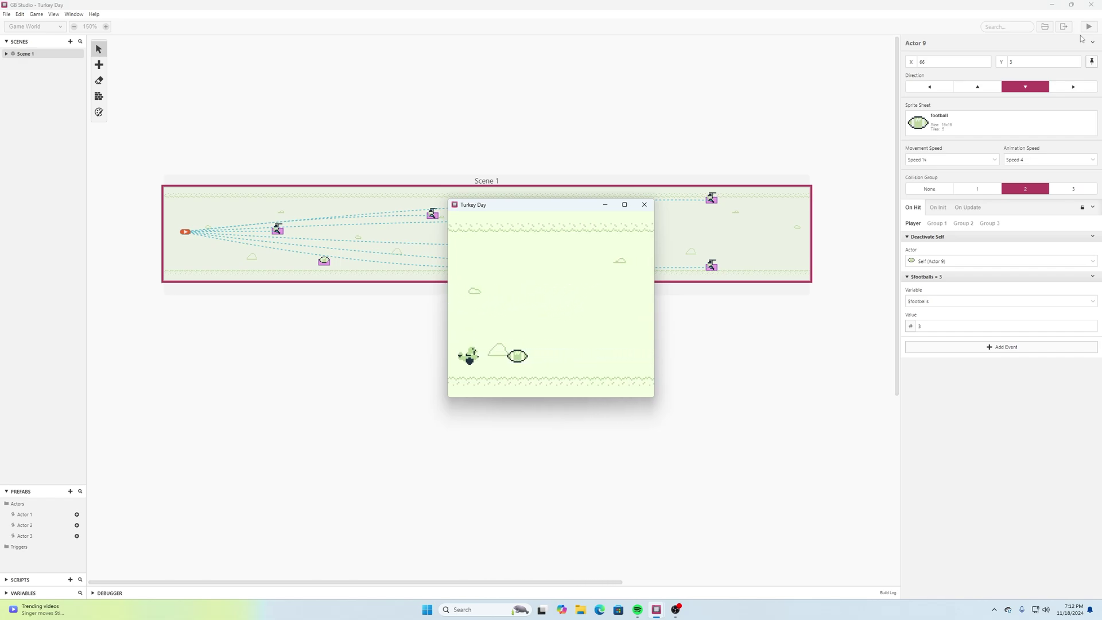
pyautogui.press('Up')
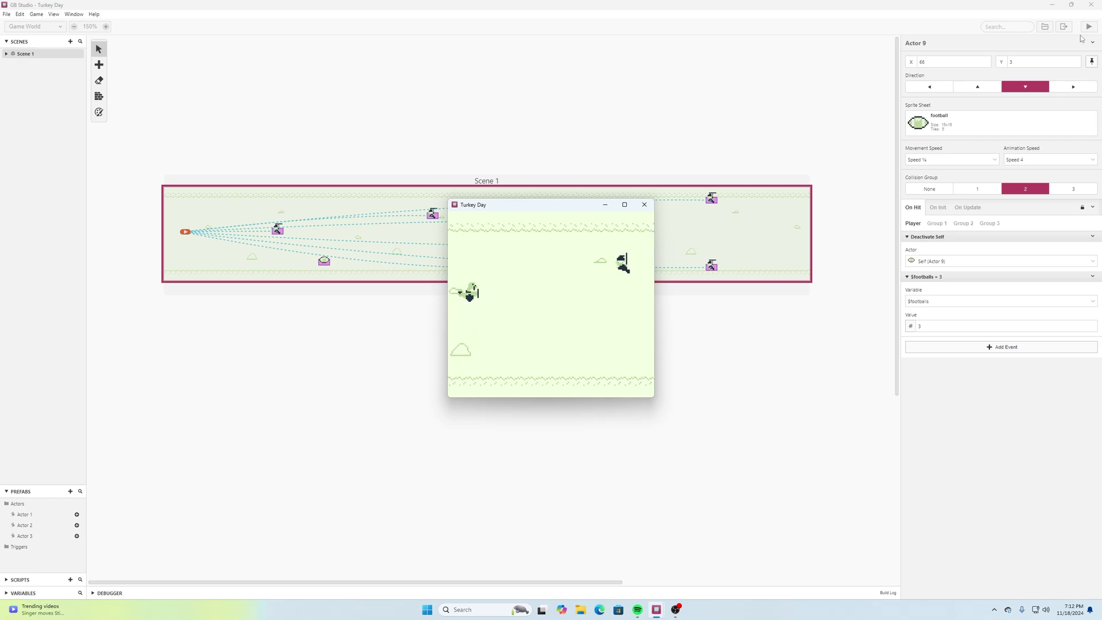
pyautogui.press('Down')
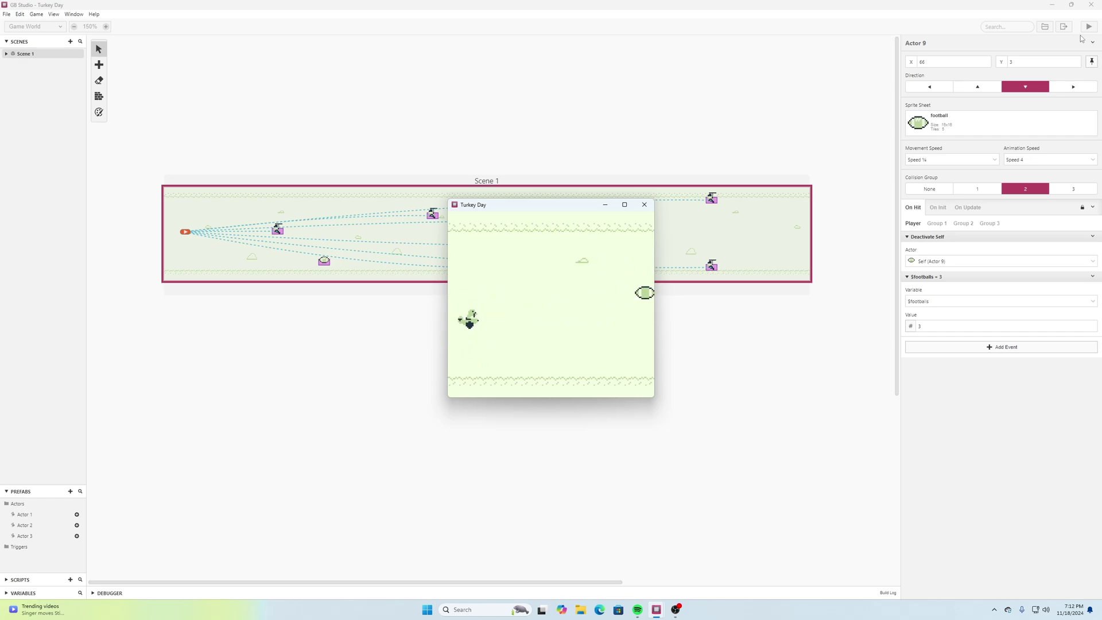
pyautogui.press('Up')
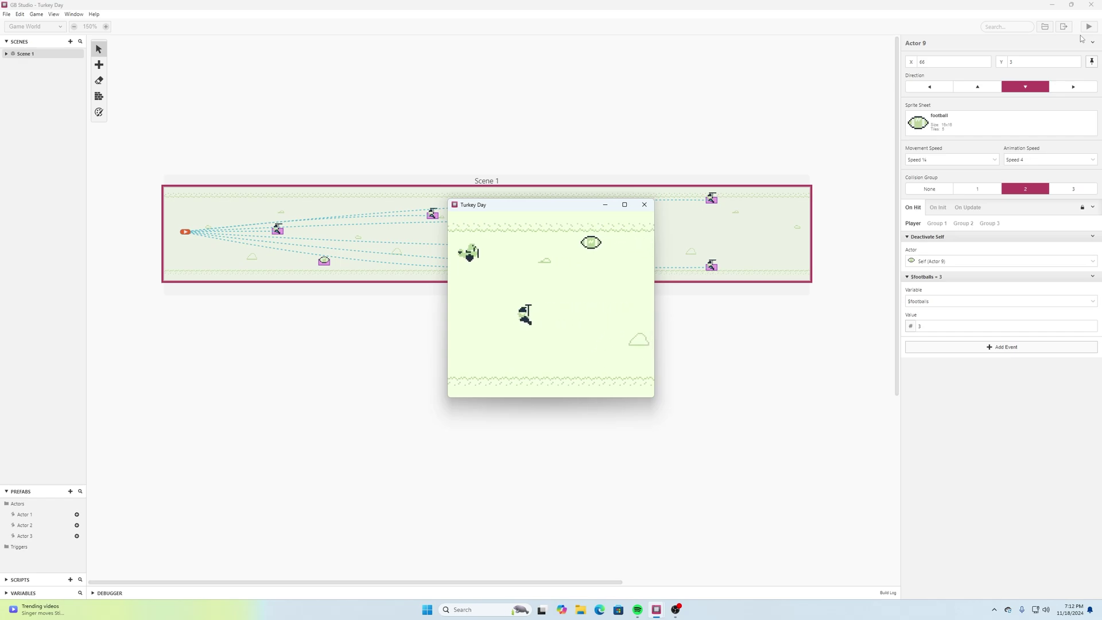
pyautogui.press('Up')
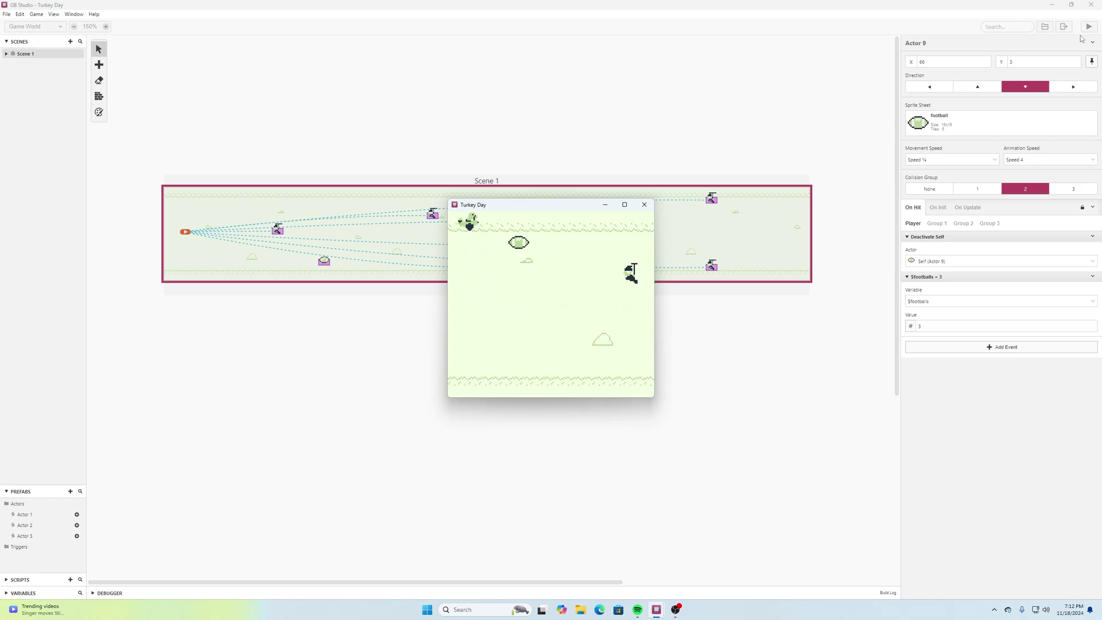
pyautogui.press('Down')
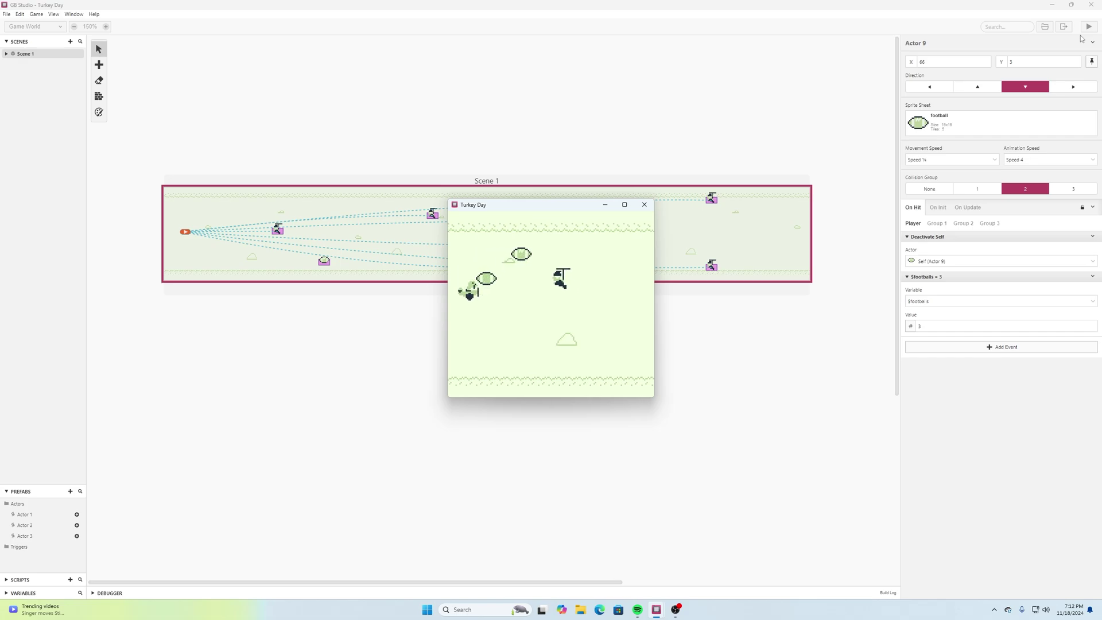
pyautogui.press('Up')
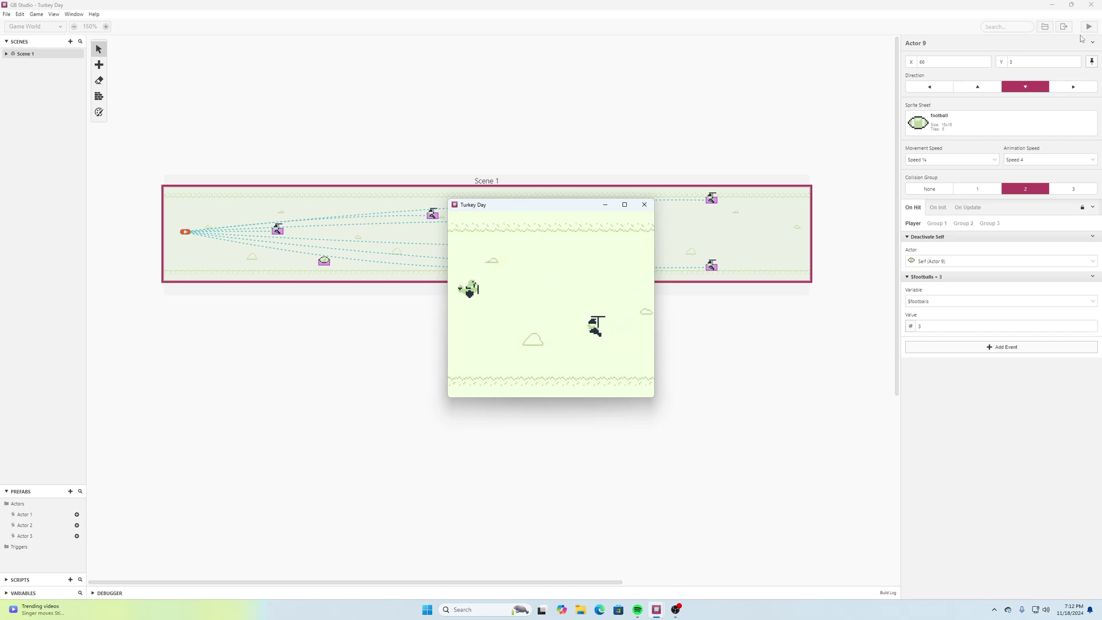
pyautogui.click(644, 204)
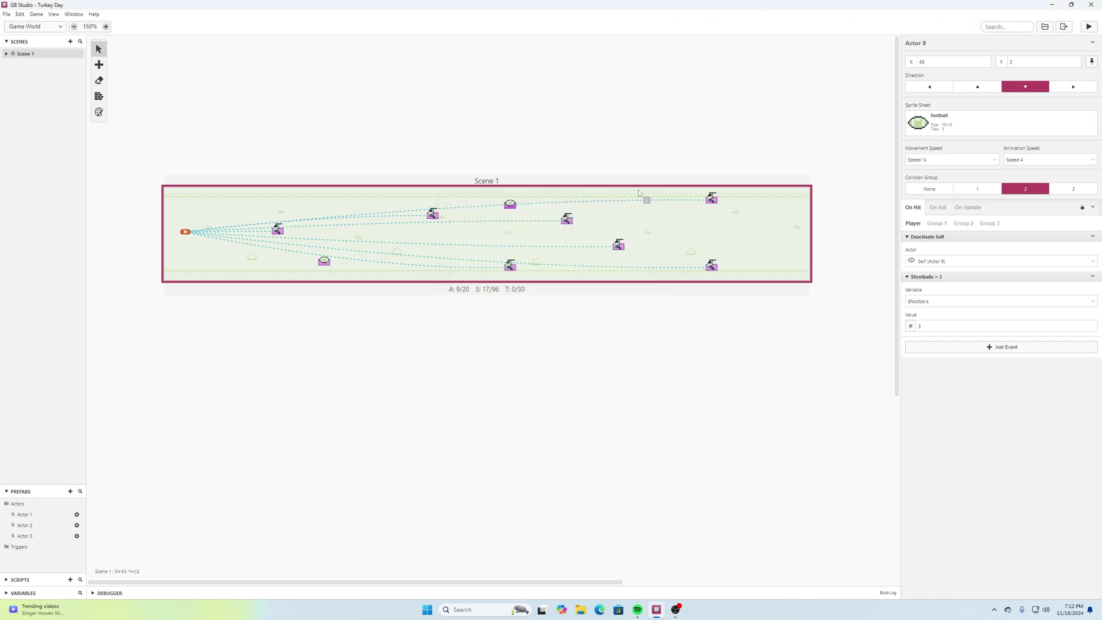